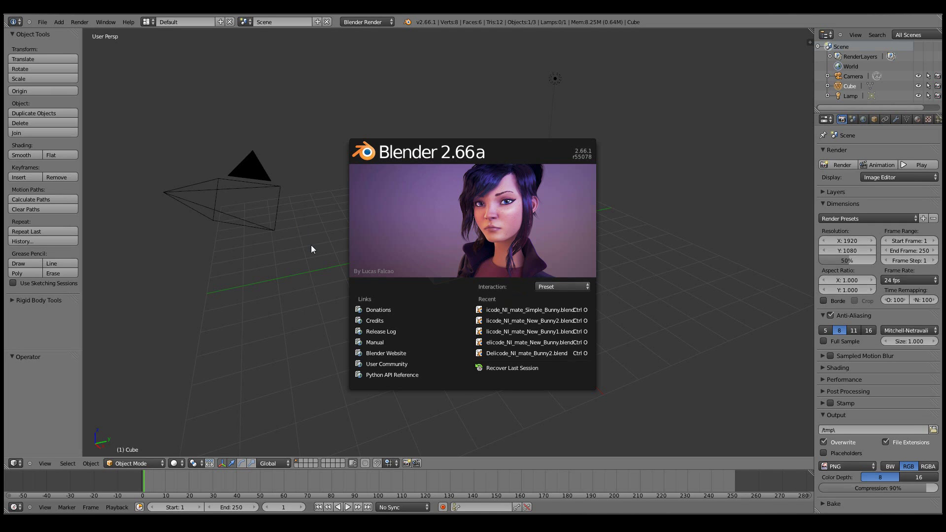
Bring up the Add-ons section of Blender's User Preferences.
left_click(309, 210)
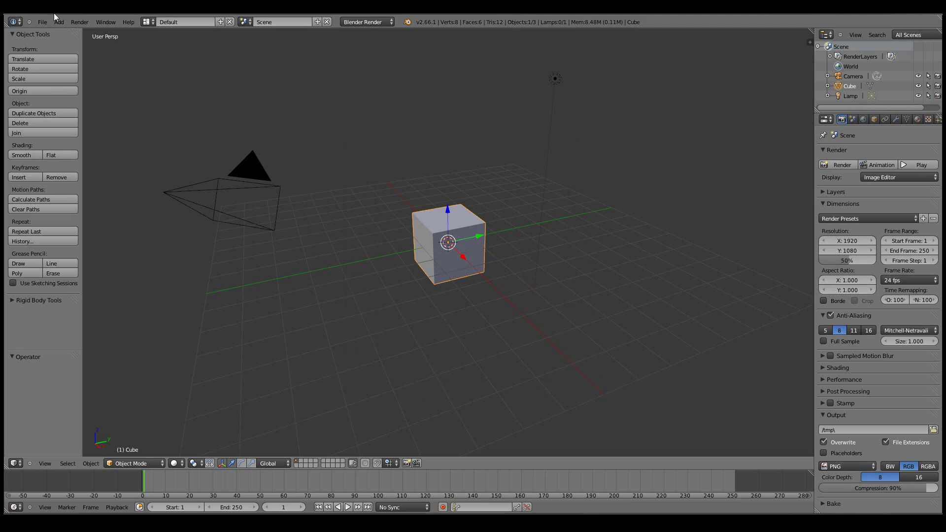
left_click(42, 22)
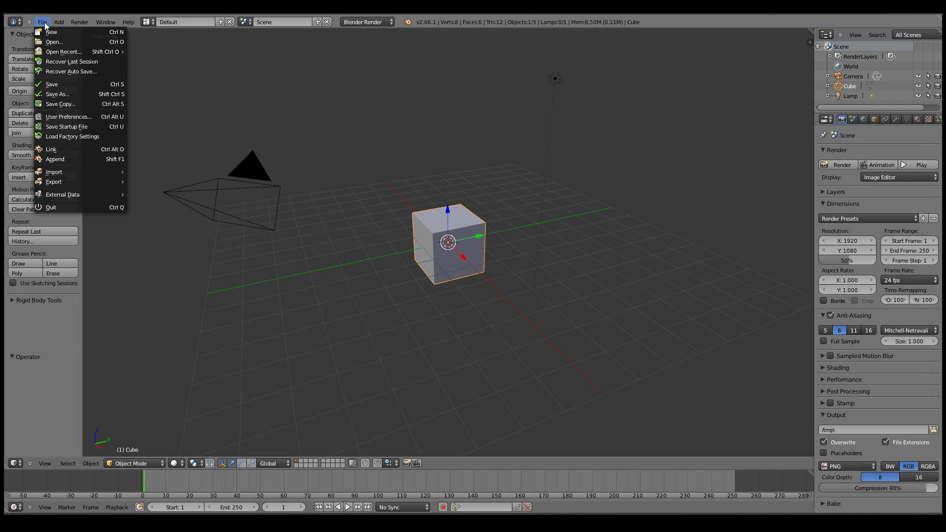
left_click(88, 115)
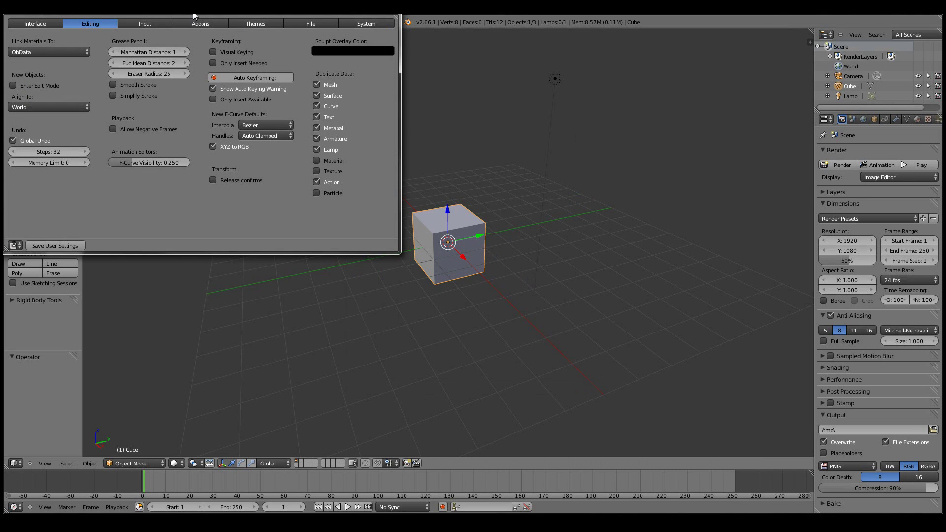
left_click(335, 74)
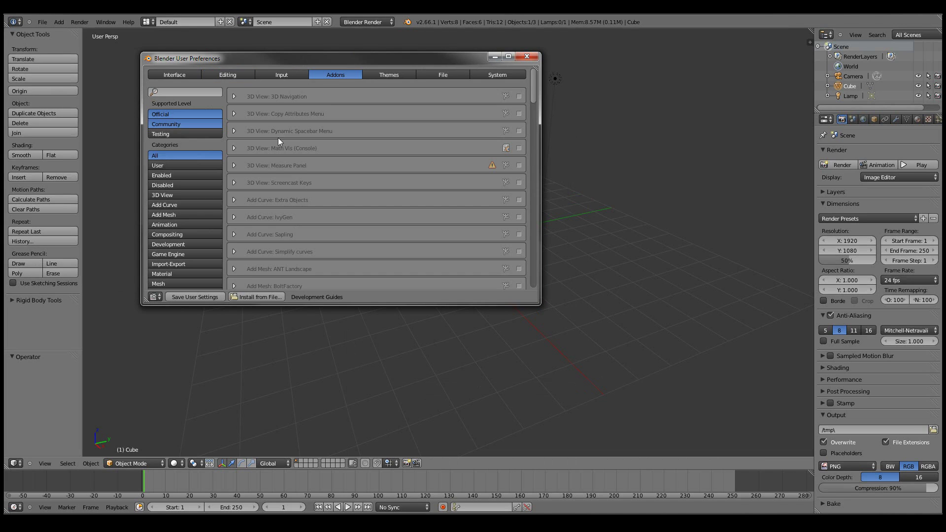
Install animation_delicode_ni_mate_tools.py from the plugins folder and enable Delicode NI mate Tools.
left_click(263, 298)
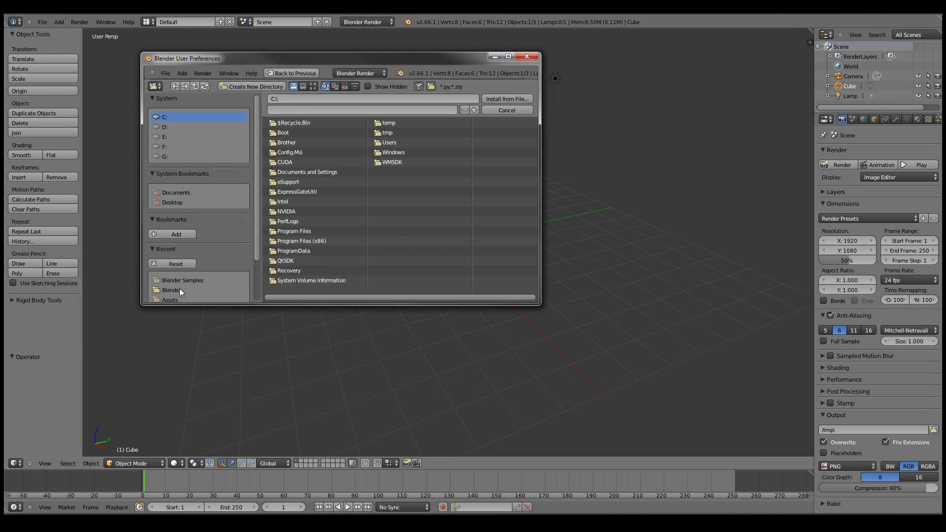
left_click(172, 290)
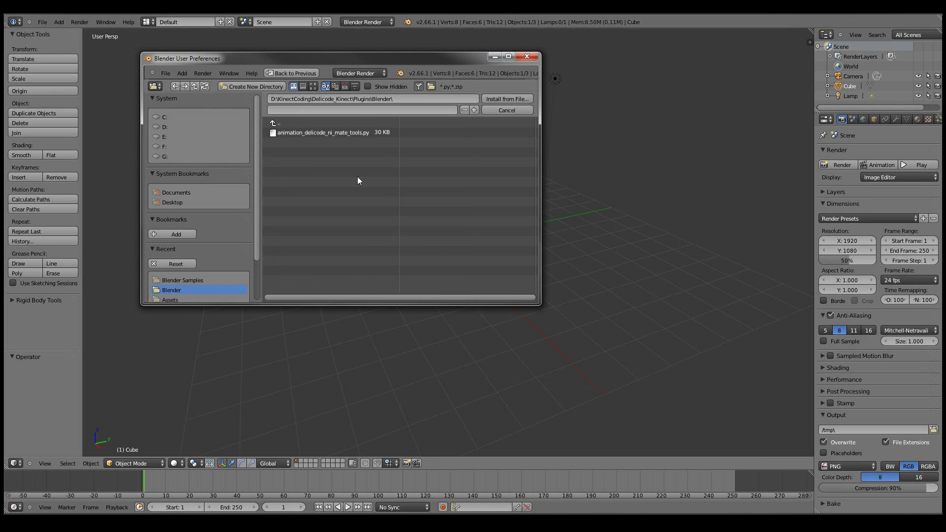
left_click(344, 131)
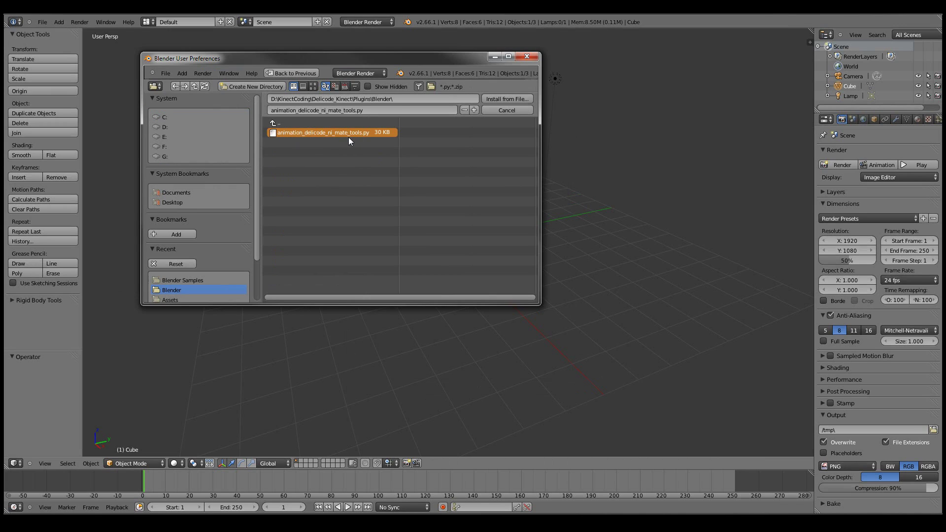
left_click(507, 99)
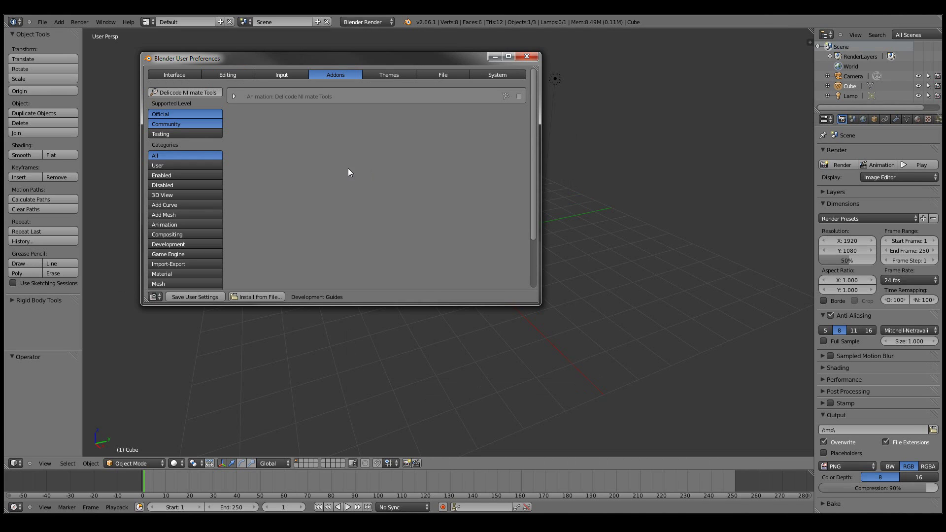
left_click(518, 96)
Close Preferences, collapse Object Tools and widen the tool shelf to fit the NI mate panels.
left_click(531, 57)
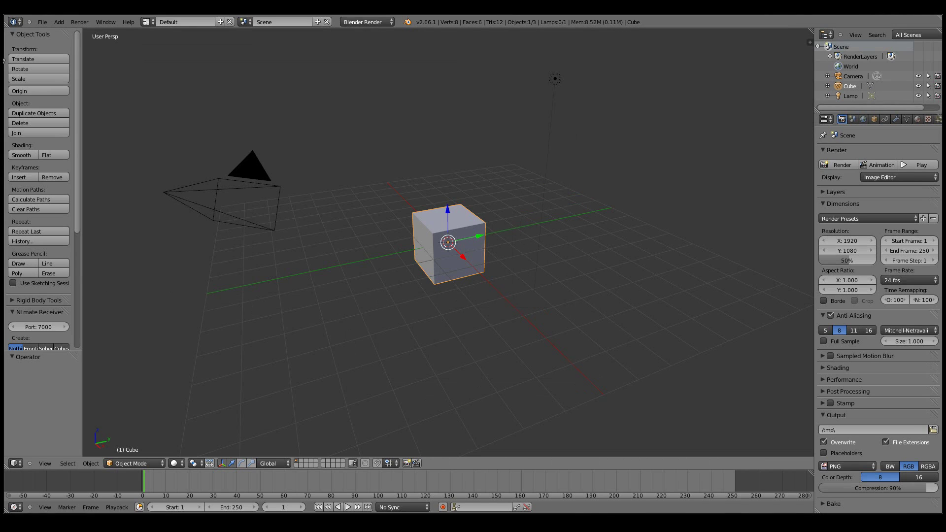
left_click(19, 32)
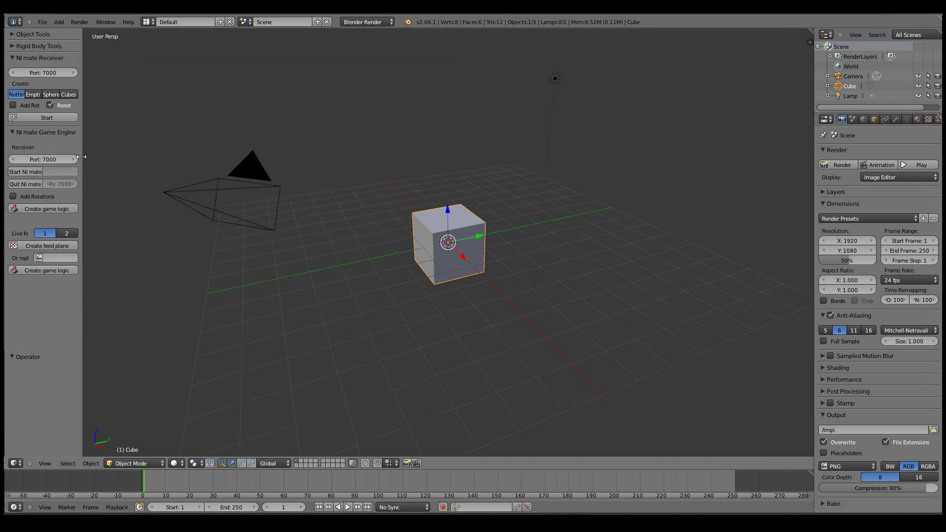
left_click_drag(82, 156, 110, 157)
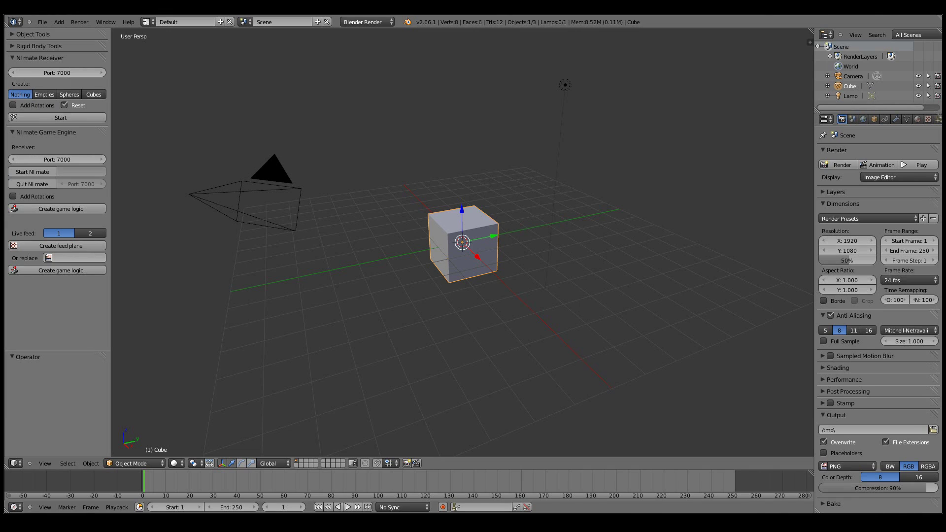
right_click(351, 351)
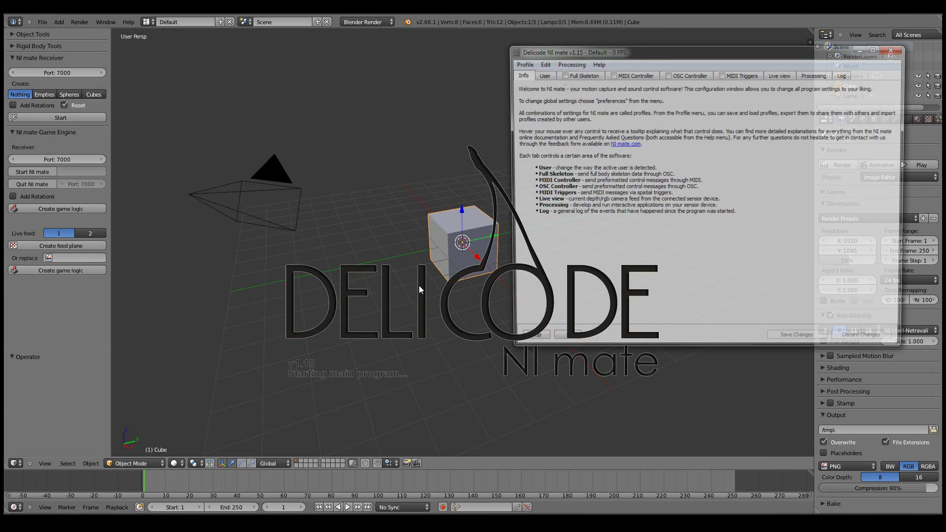
Import the Simple_Bunny.config profile in NI mate and show its Full Skeleton OSC settings.
left_click(540, 75)
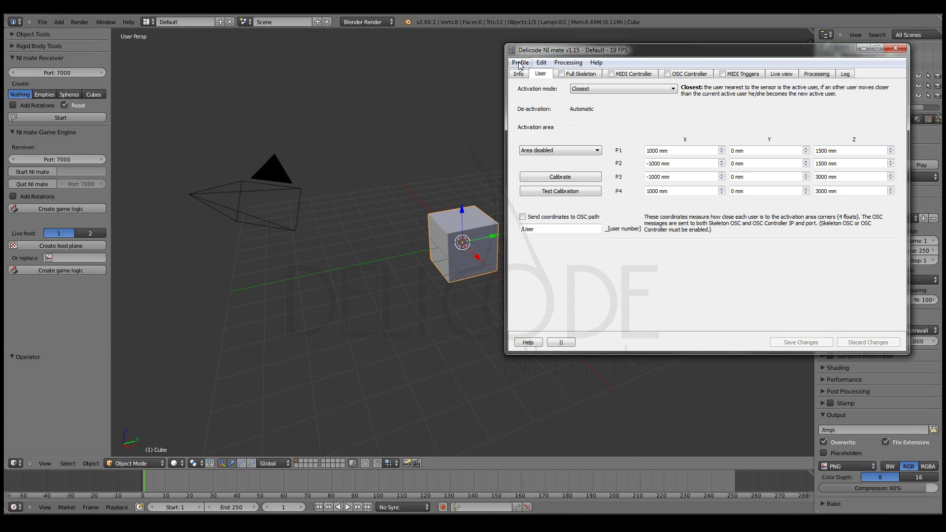
left_click(520, 63)
left_click(539, 134)
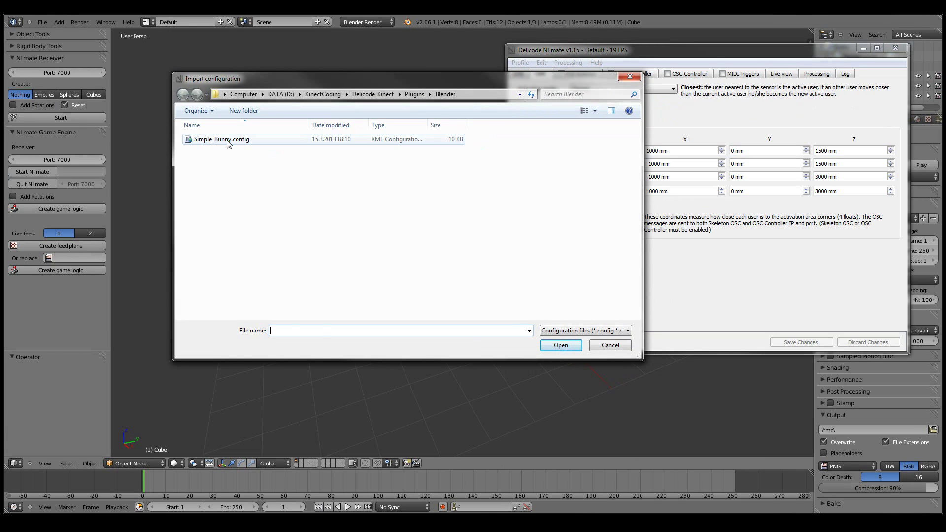
left_click(223, 142)
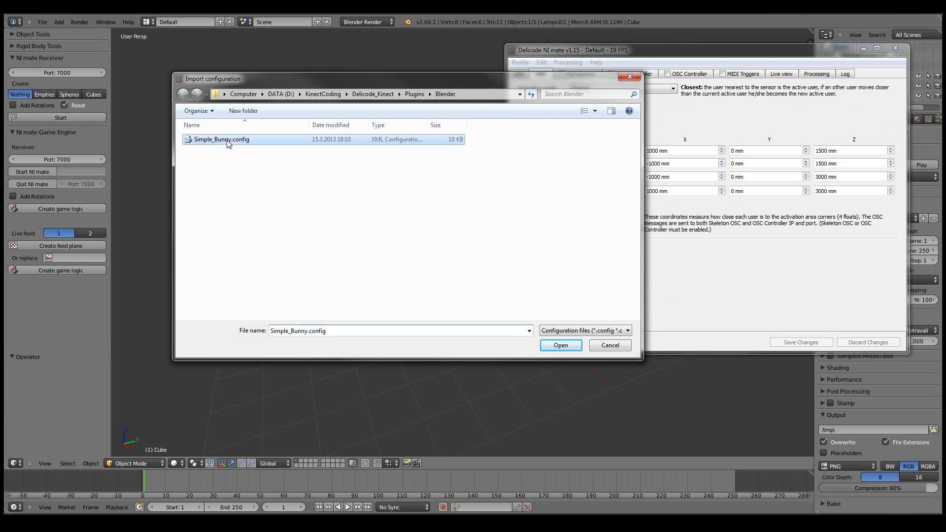
left_click(560, 345)
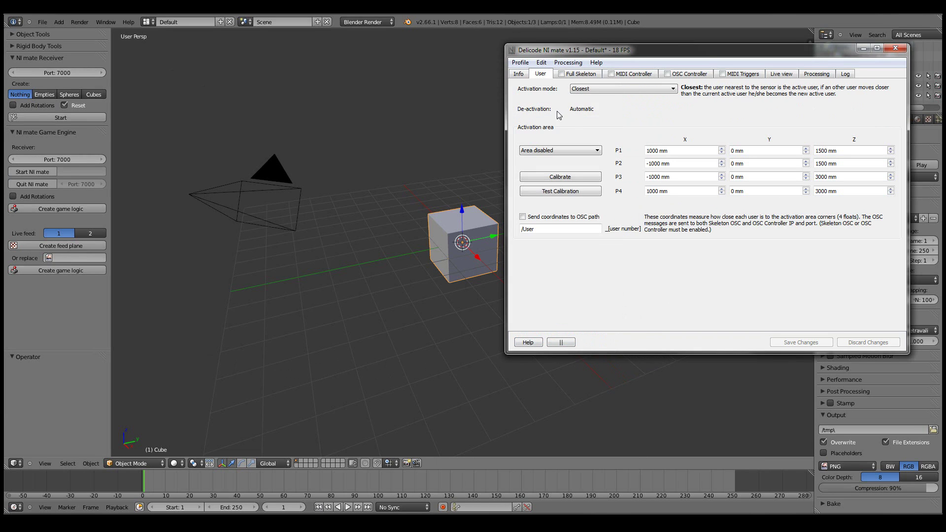
left_click(578, 74)
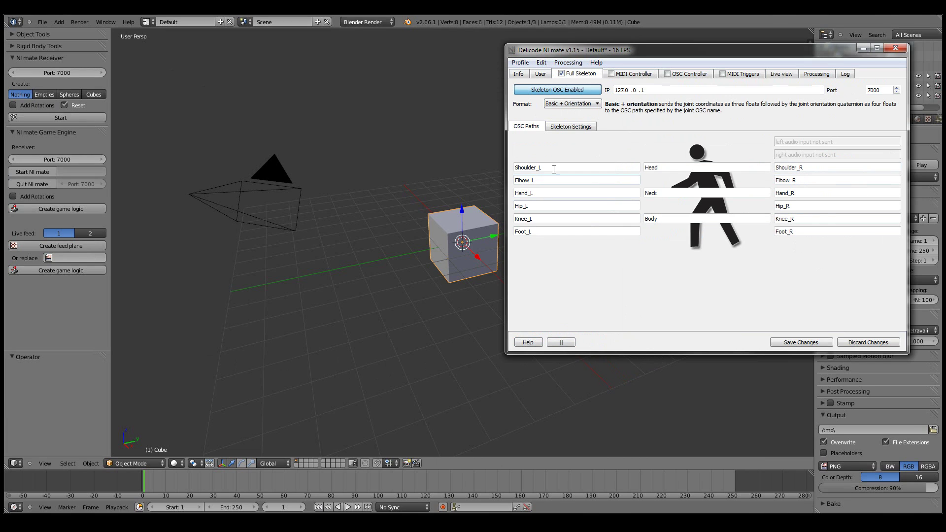
Review NI mate's Skeleton Settings, then set Blender's NI mate Receiver to create Cubes.
left_click(571, 127)
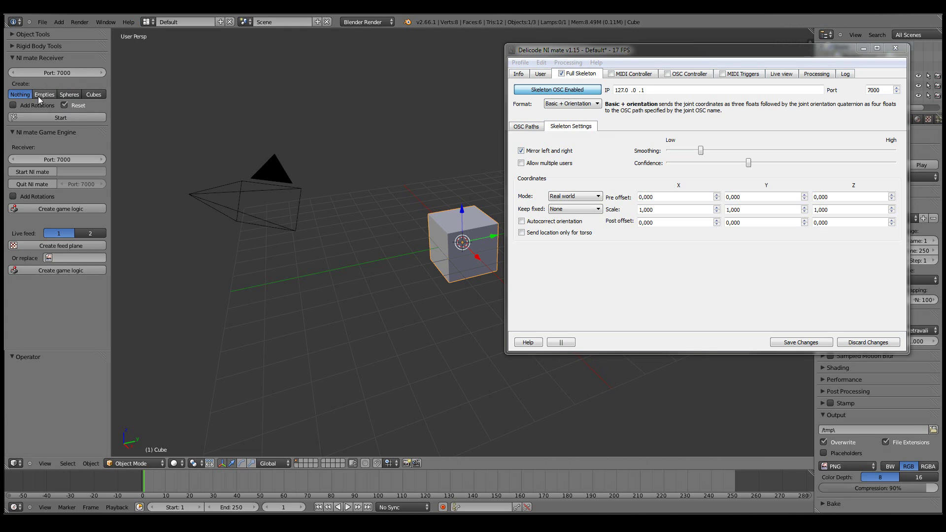
left_click(91, 94)
left_click(90, 94)
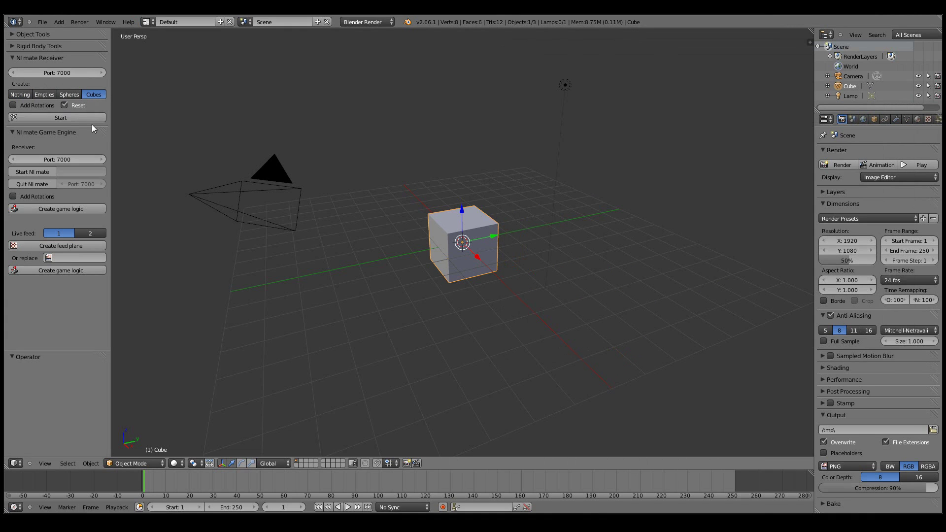
Run the NI mate Receiver until joint cubes form a posed figure, then stop it.
left_click(66, 117)
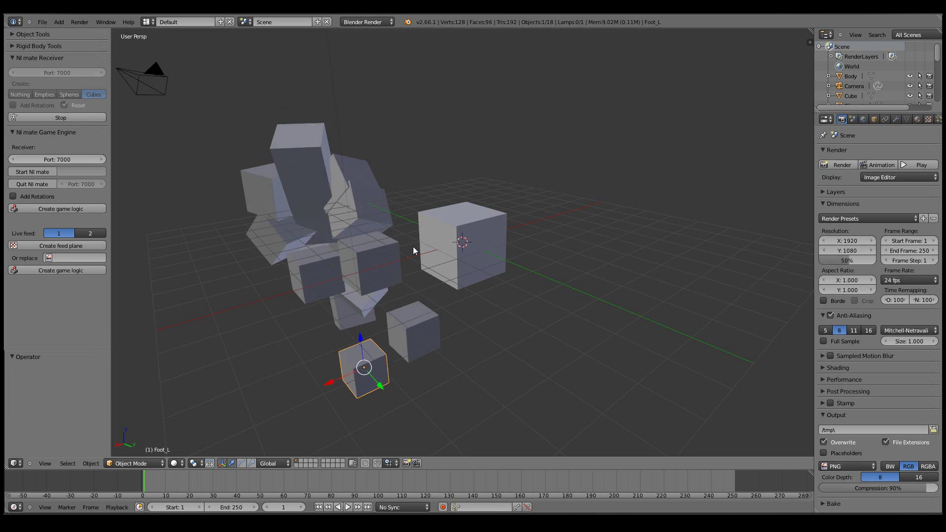
left_click(73, 117)
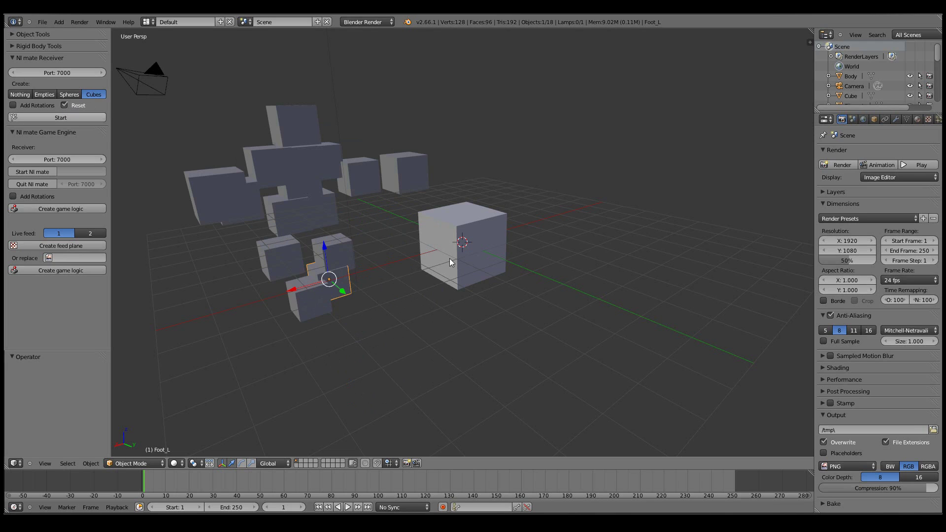
In front ortho view, move the Foot_L and Foot_R cubes lower and outward.
middle_click_drag(452, 252, 432, 335)
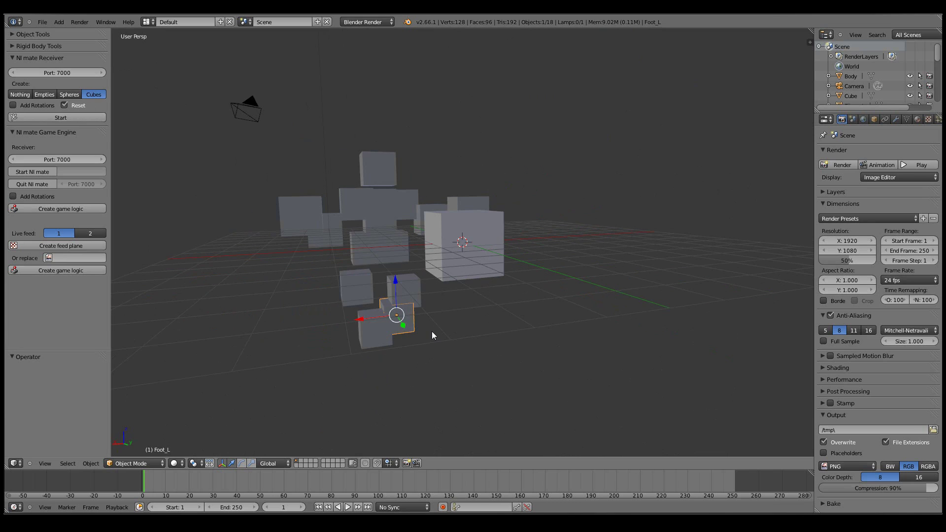
key("KP_1")
key("KP_5")
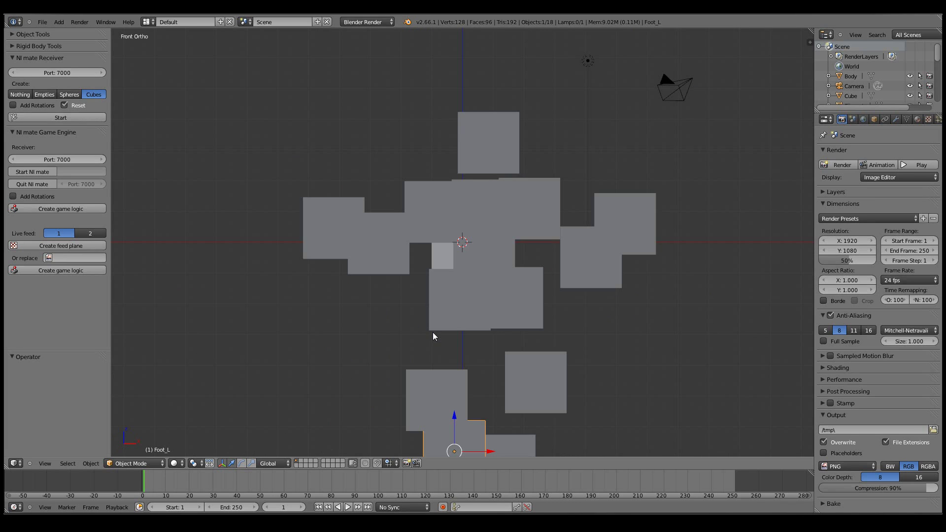
scroll(442, 316, "down", 2)
key("g")
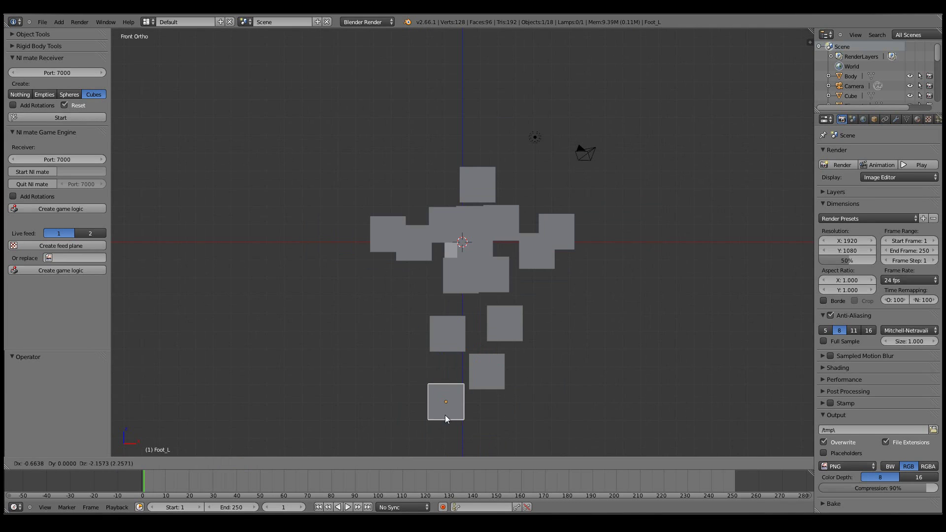
left_click(445, 415)
right_click(496, 386)
key("g")
left_click(512, 409)
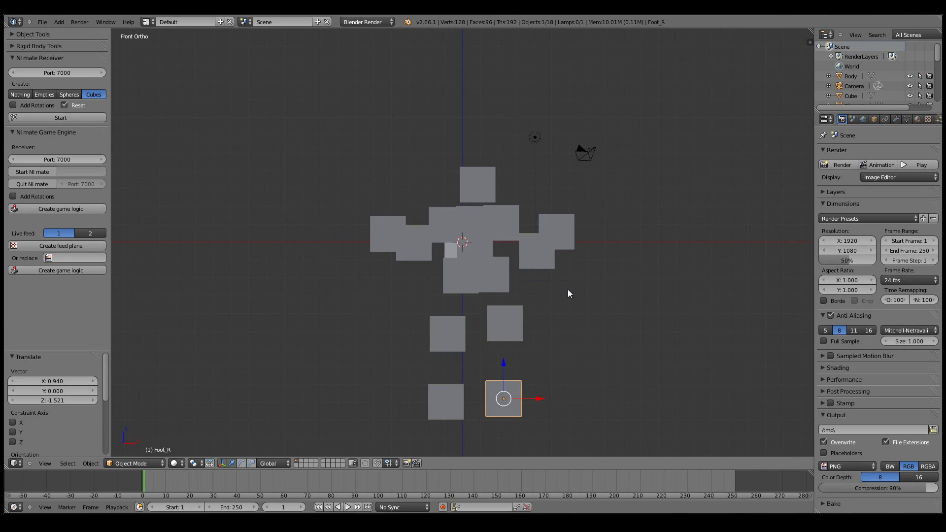
middle_click_drag(567, 289, 424, 295)
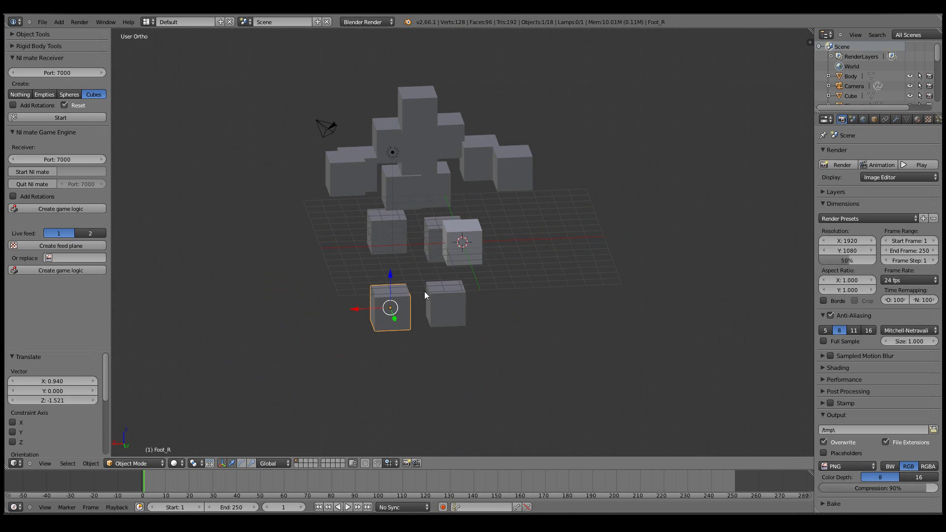
key("KP_5")
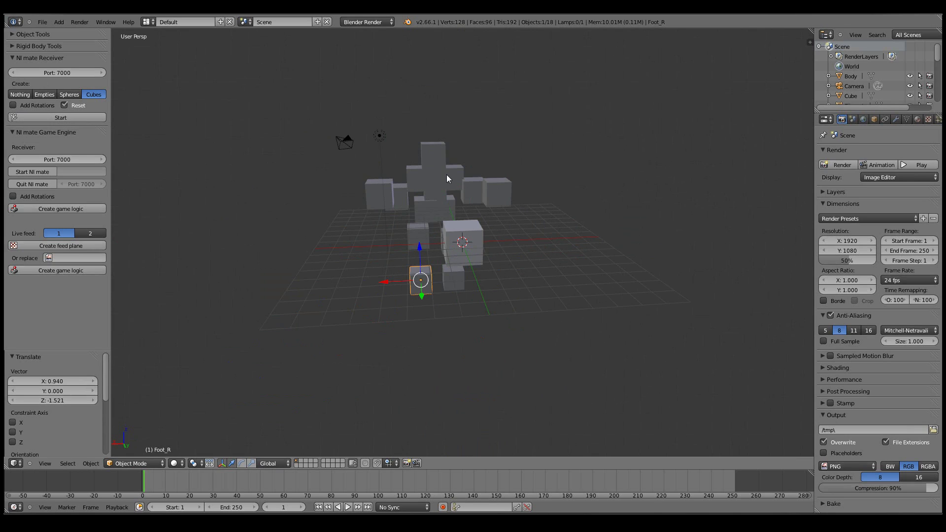
Rotate the Head cube about 46° in front view so it sits diamond-shaped.
right_click(438, 161)
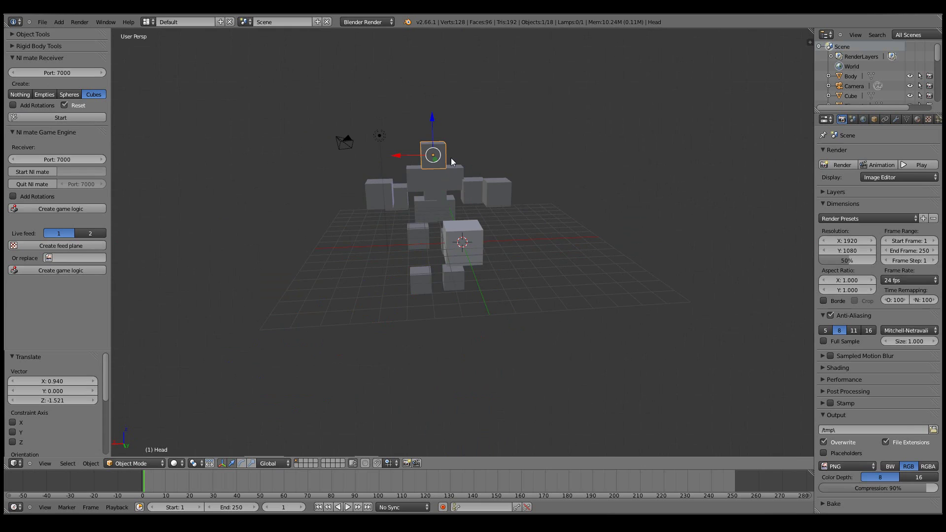
key("KP_1")
key("KP_5")
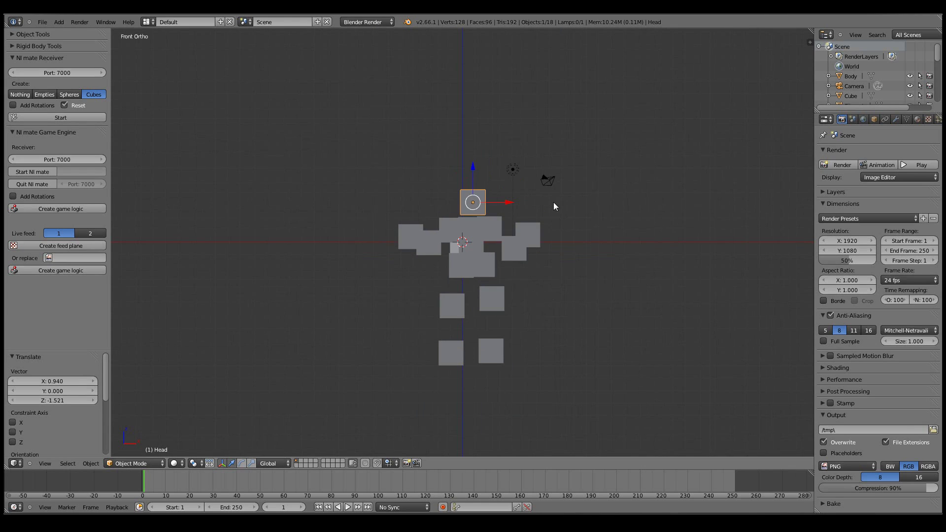
key("r")
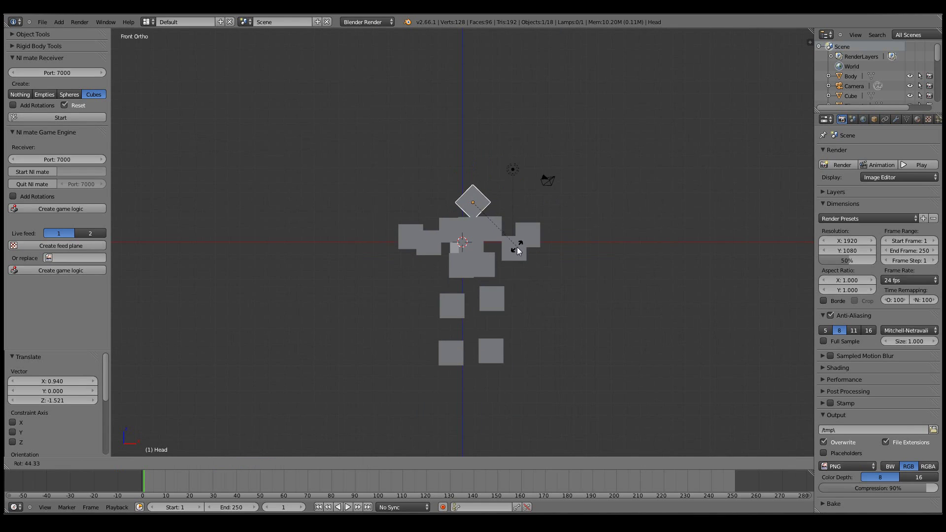
left_click(515, 247)
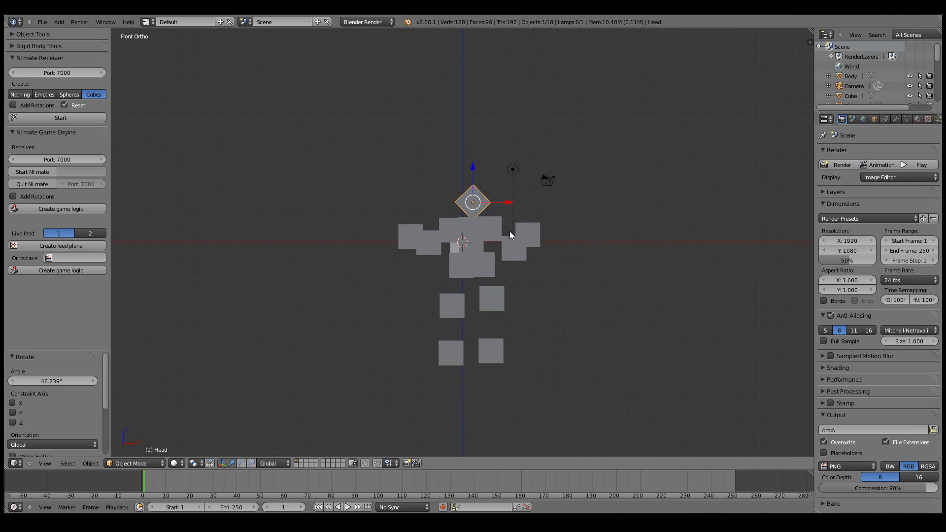
middle_click_drag(289, 186, 271, 230)
Enable Add Rotations in the NI mate Receiver, receive tracking briefly, then stop.
key("KP_5")
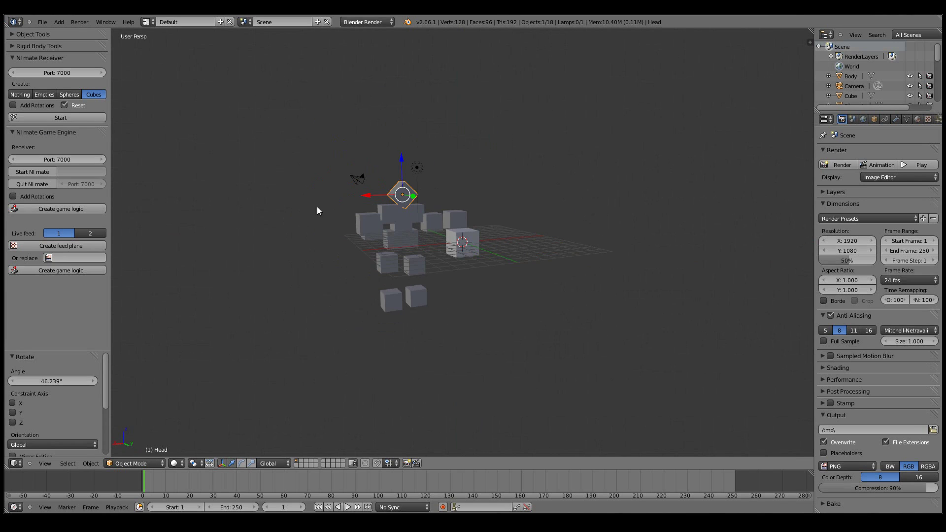
left_click(58, 119)
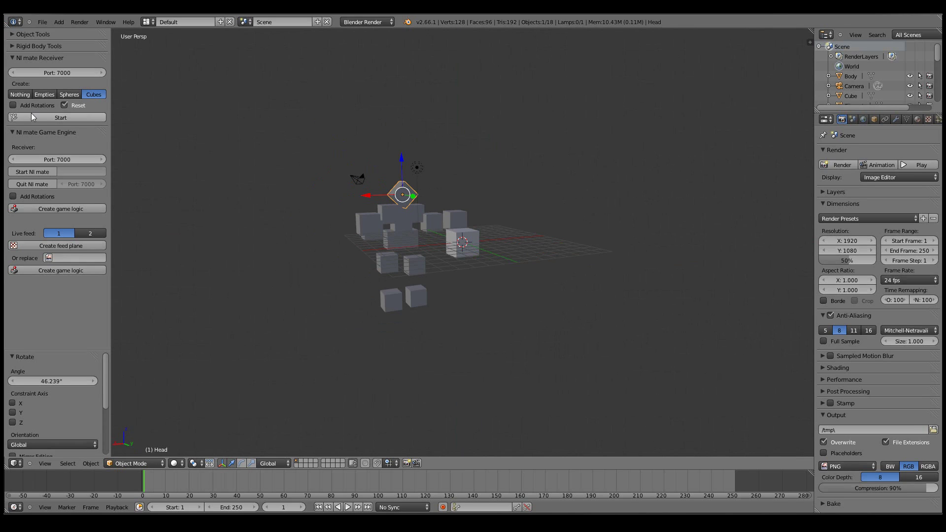
left_click(23, 105)
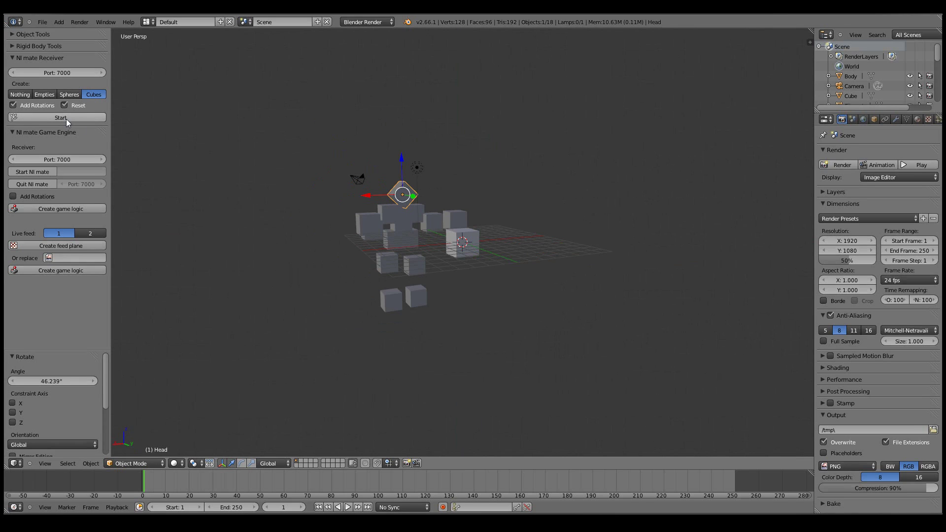
left_click(66, 120)
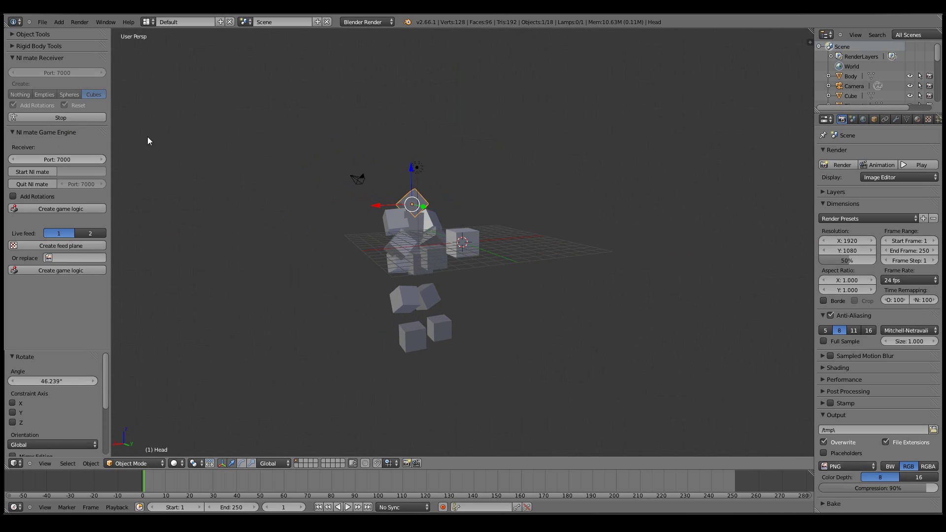
left_click(63, 116)
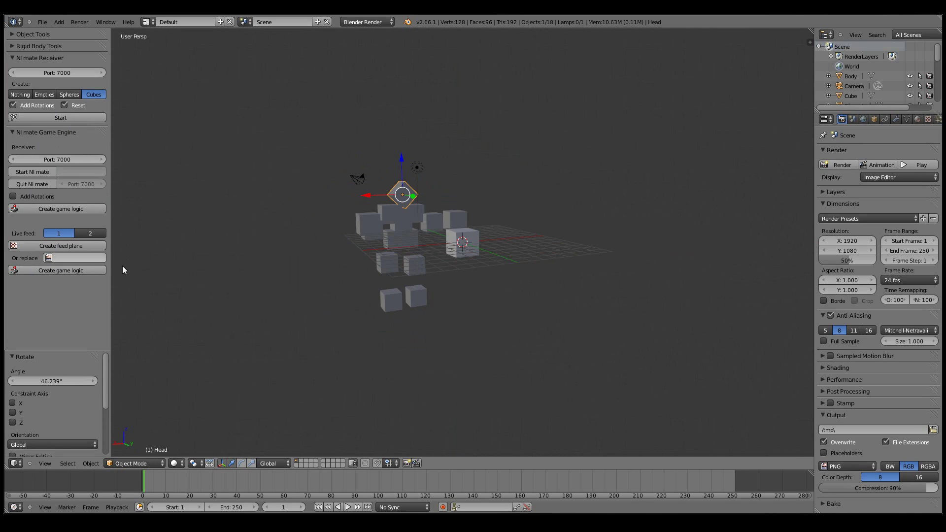
key("alt+Tab")
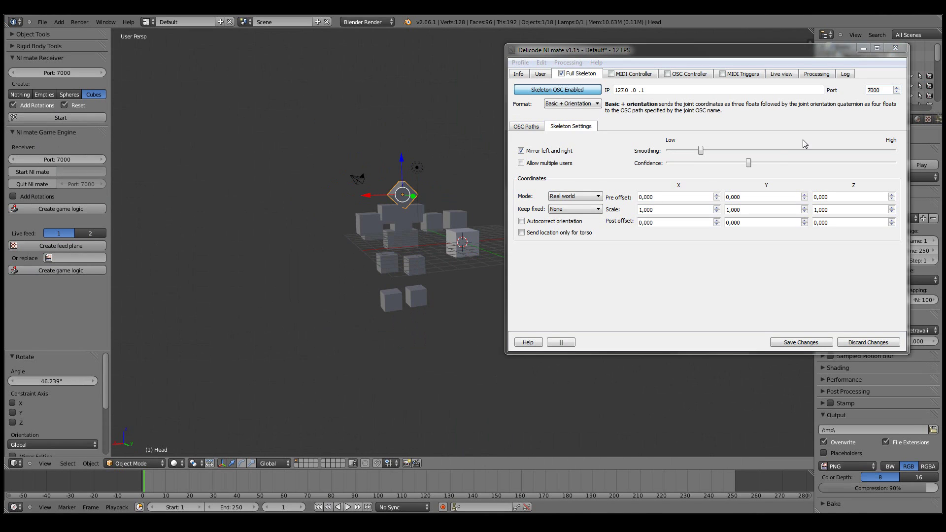
left_click(786, 76)
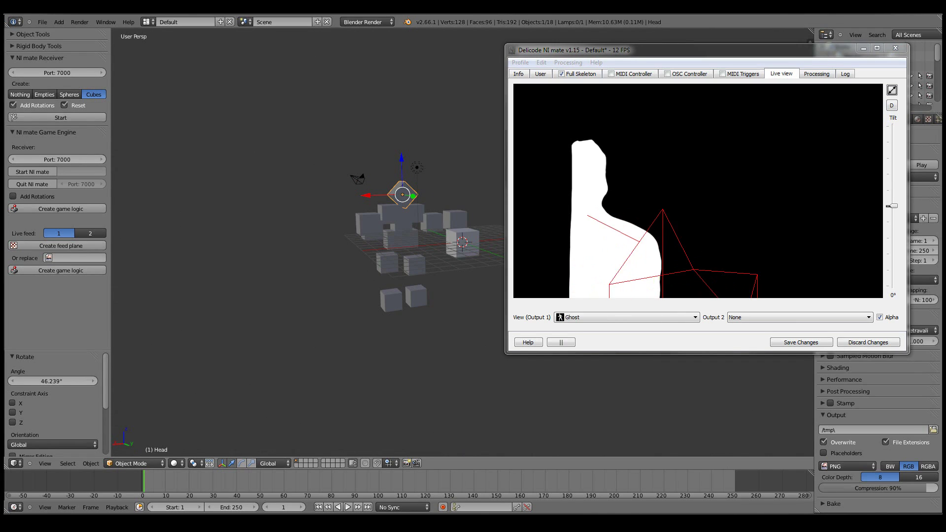
left_click(433, 43)
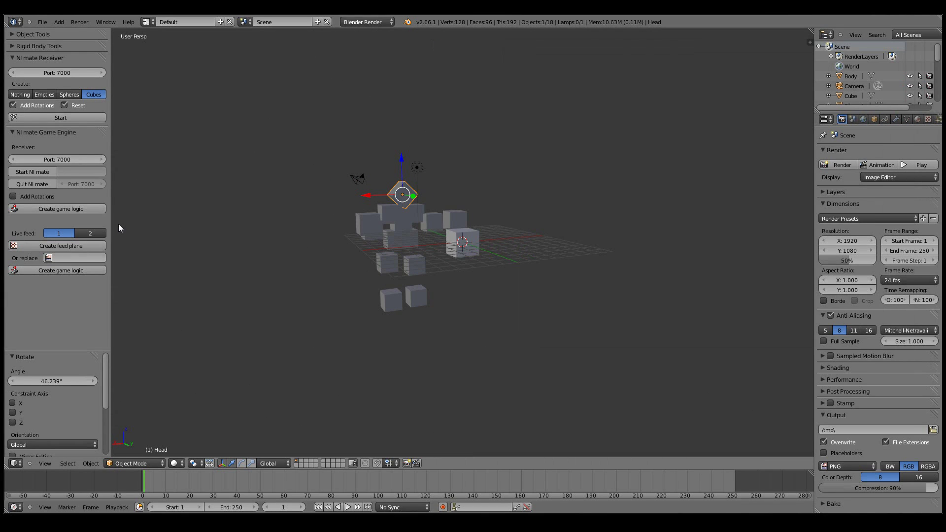
Select the camera and turn the Timeline area into a taller Logic Editor.
right_click(353, 175)
scroll(405, 227, "up", 1)
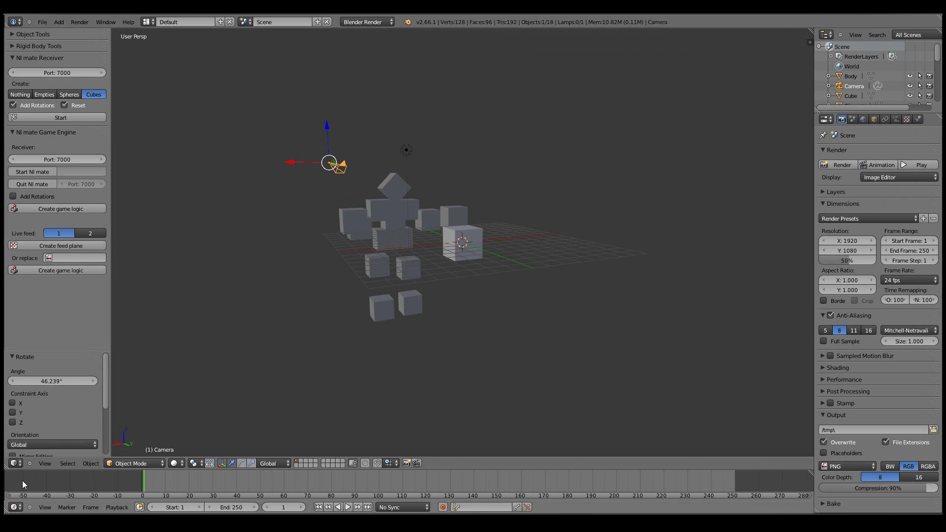
left_click(15, 463)
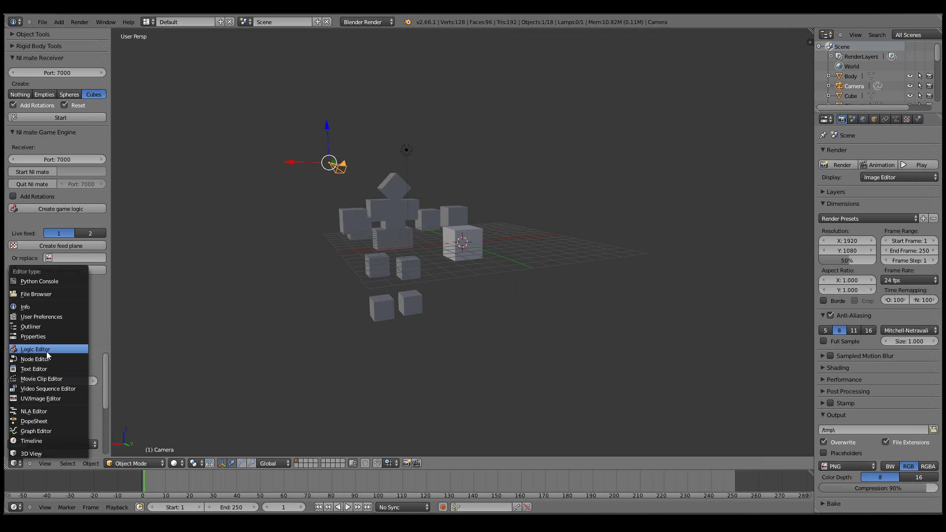
left_click(16, 507)
left_click(52, 390)
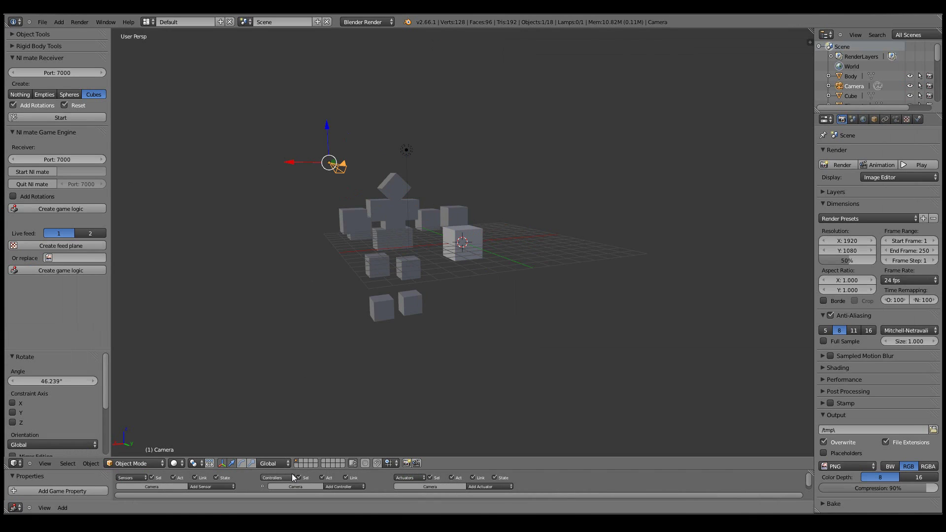
left_click_drag(294, 470, 290, 381)
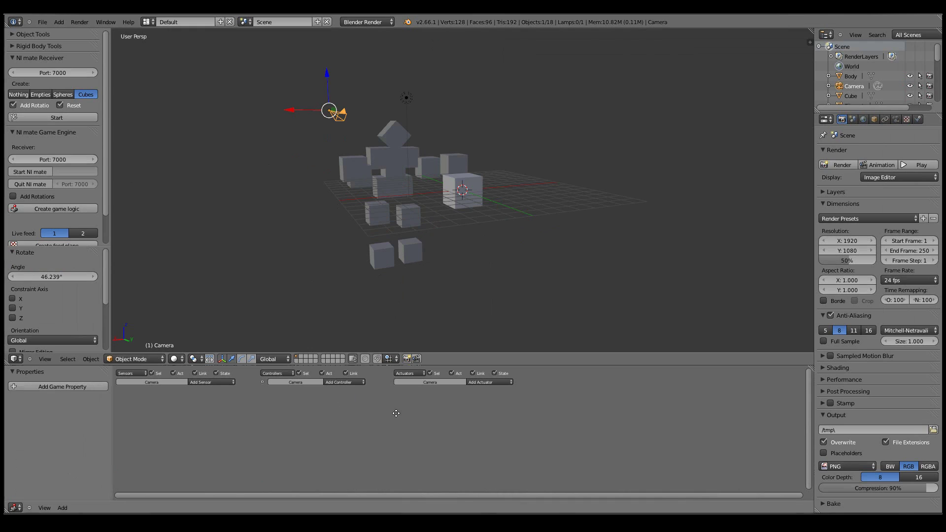
Tick Add Rotations under NI mate Game Engine and create the camera's game logic.
scroll(390, 417, "up", 2)
scroll(390, 413, "up", 1)
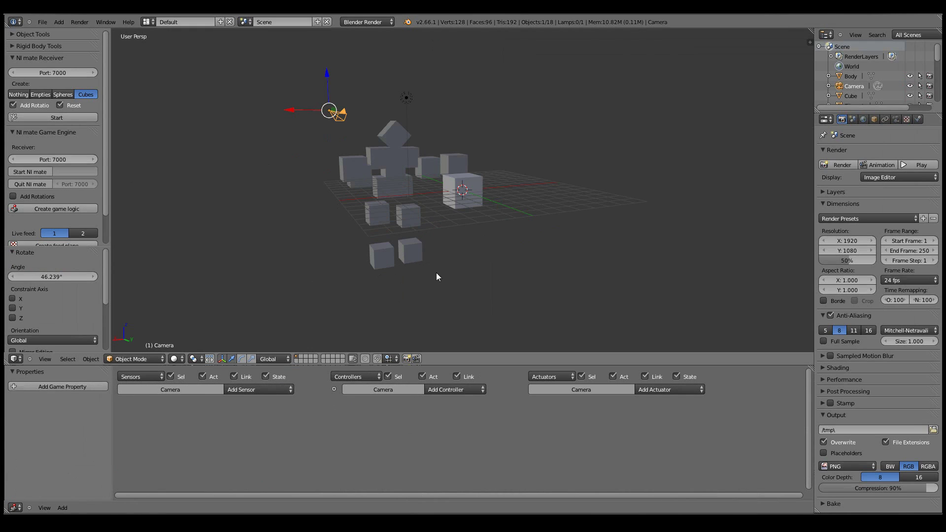
left_click(18, 197)
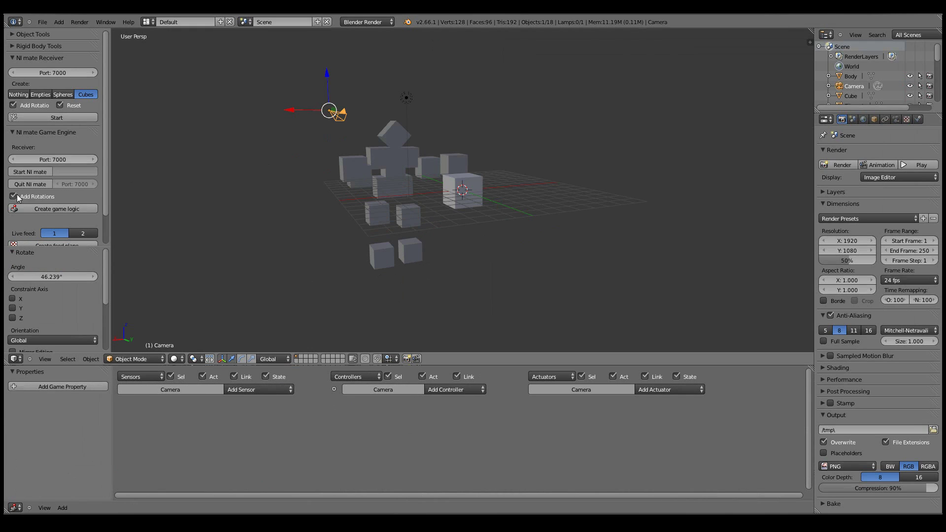
left_click(56, 207)
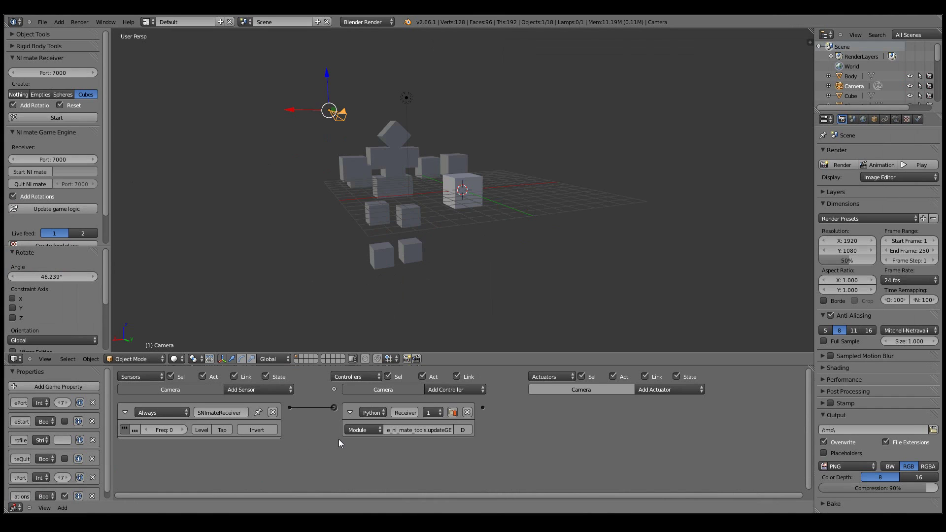
Switch the render engine to Blender Game and briefly run the game, then stop it.
left_click(367, 21)
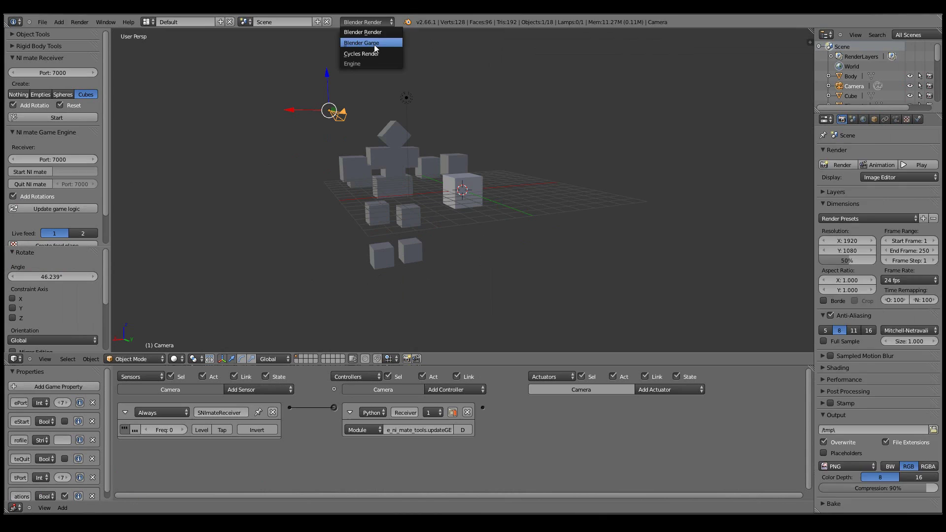
left_click(369, 44)
key("p")
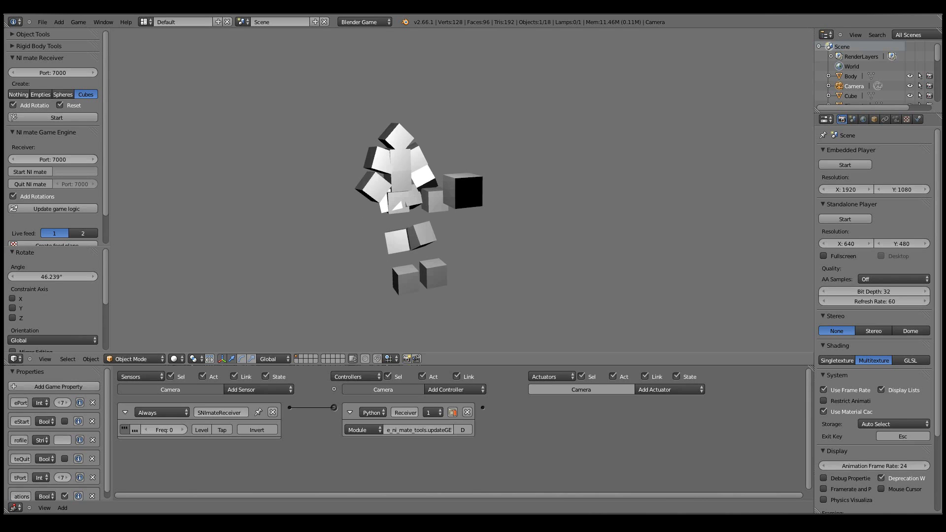
key("Escape")
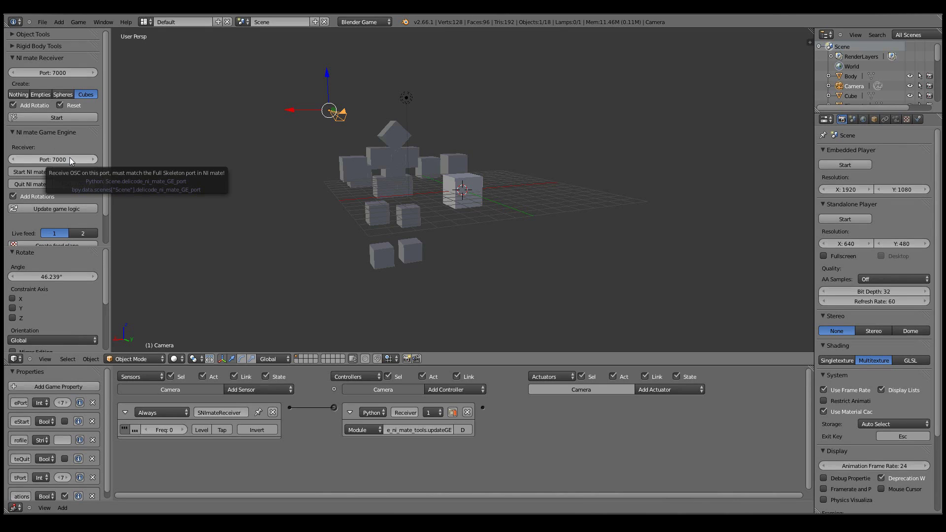
Update the camera's NI mate game logic and readjust the Properties and logic panel widths.
scroll(78, 158, "up", 3, "ctrl")
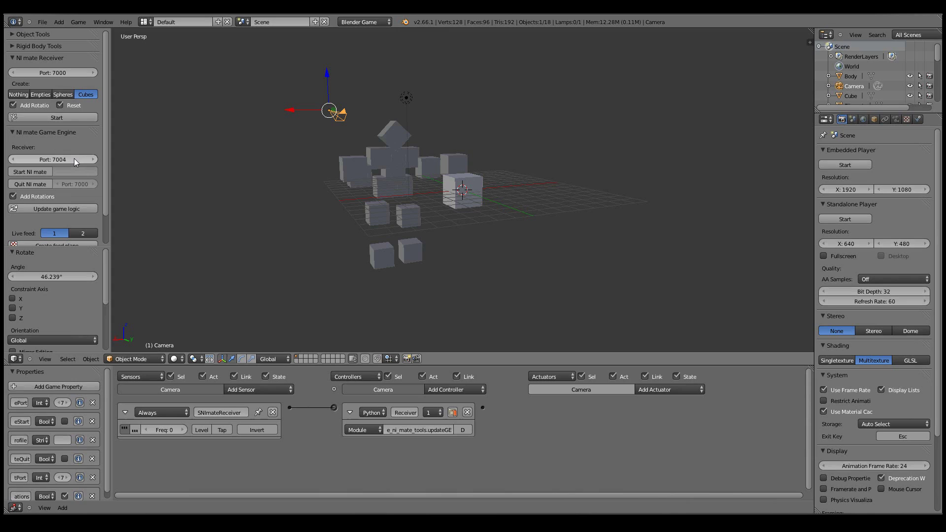
scroll(74, 158, "up", 1, "ctrl")
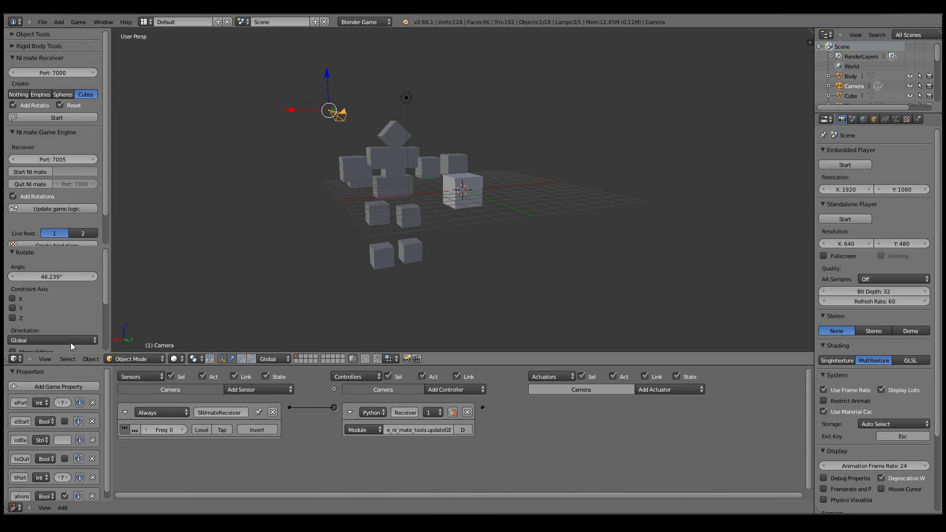
left_click(48, 208)
left_click_drag(331, 110, 337, 110)
left_click(51, 208)
left_click_drag(109, 389, 197, 388)
scroll(163, 414, "down", 1)
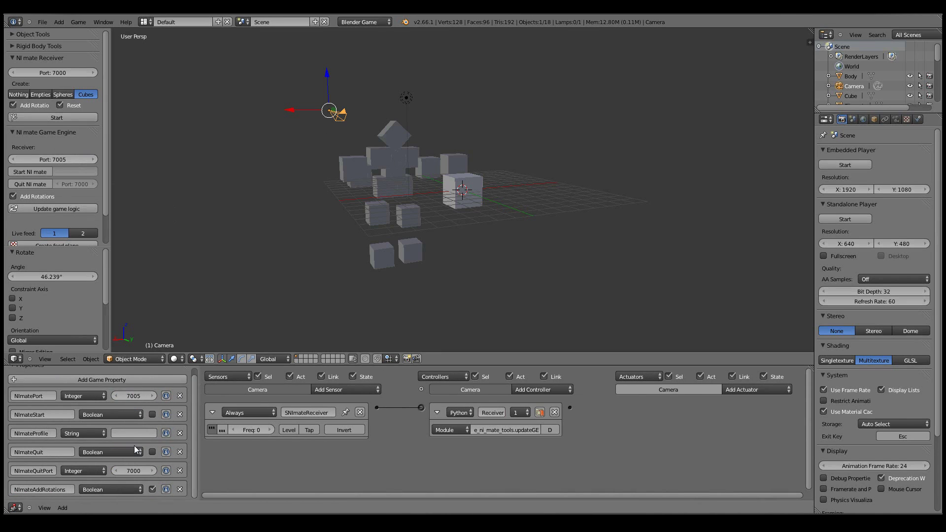
scroll(162, 446, "up", 1)
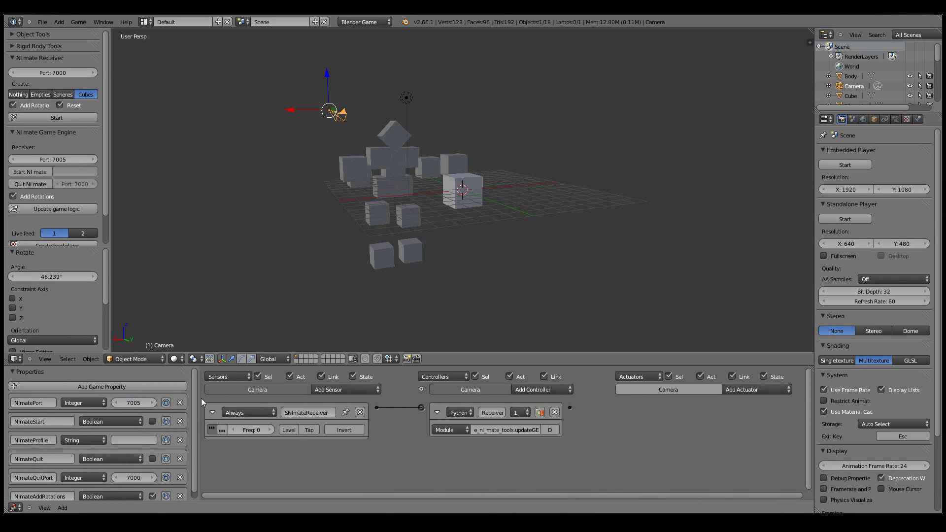
left_click_drag(166, 396, 115, 392)
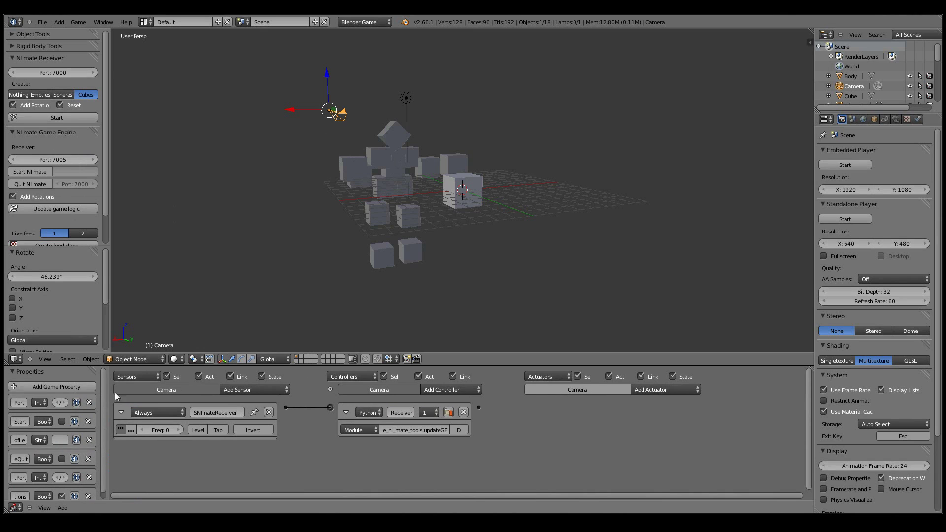
Set the game-engine Receiver Port to 7000.
left_click(66, 160)
type("7000")
key("Return")
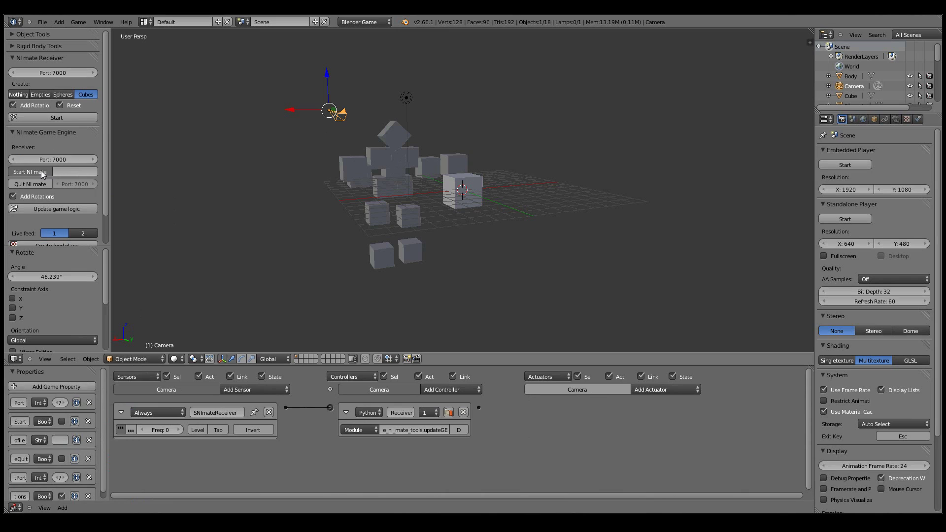
left_click(32, 184)
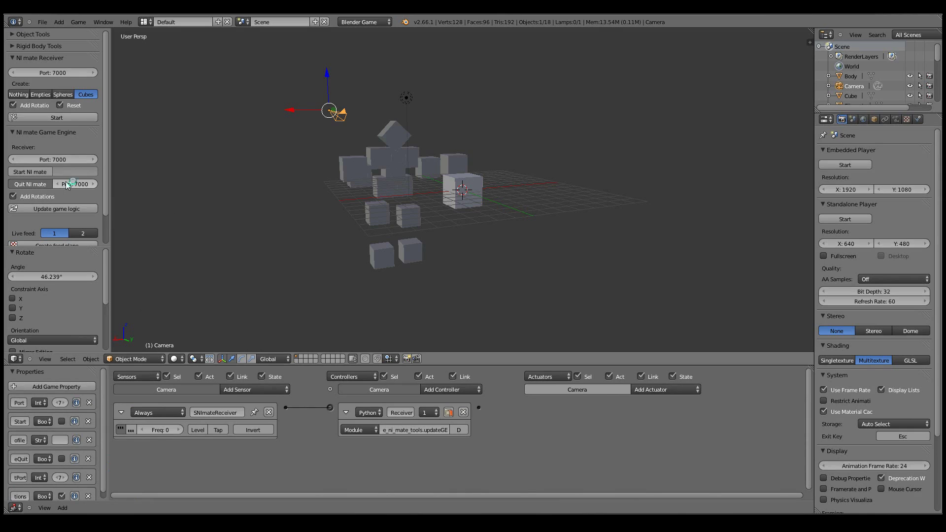
left_click(30, 184)
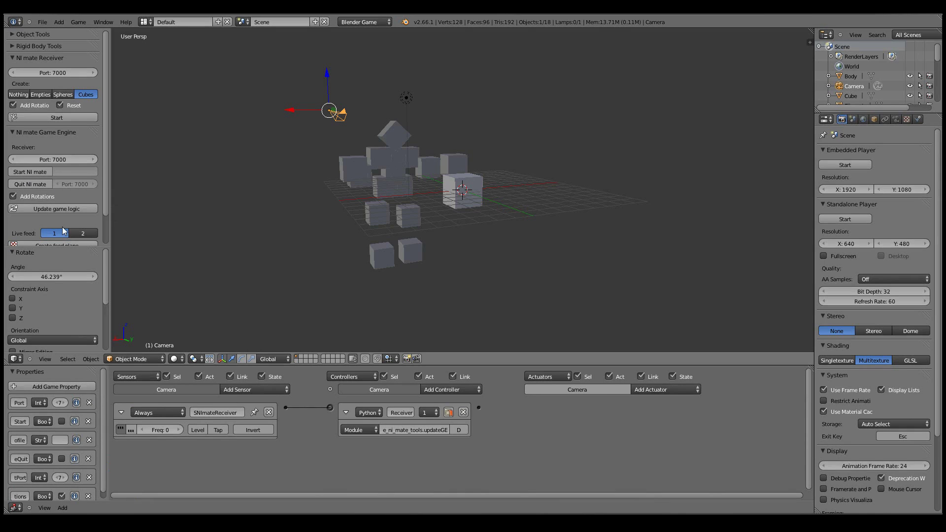
scroll(70, 164, "down", 3)
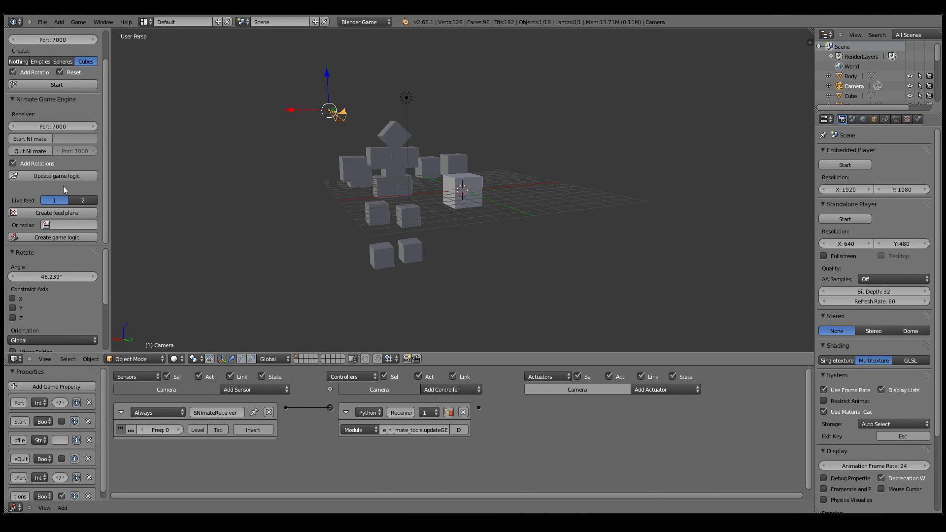
Add the NI mate live-feed plane and delete the cube at the scene centre.
left_click(54, 212)
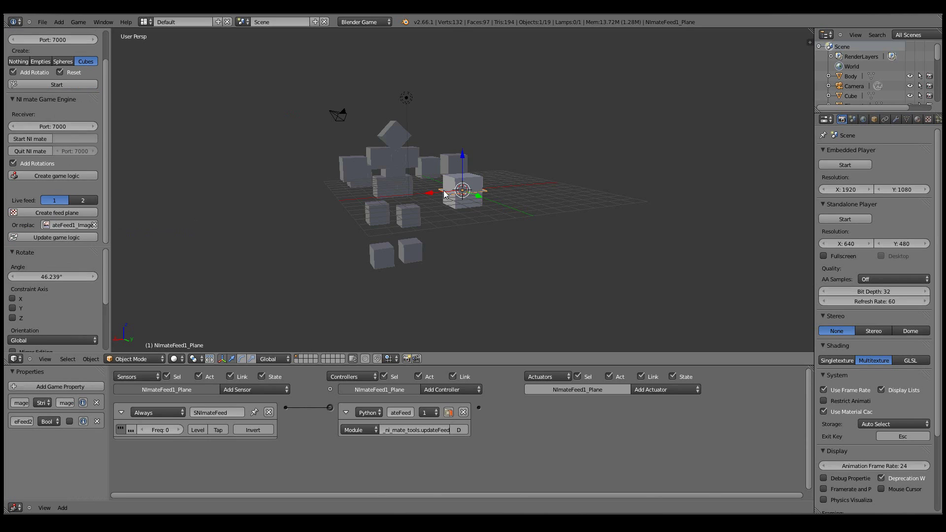
right_click(479, 182)
key("x")
left_click(468, 181)
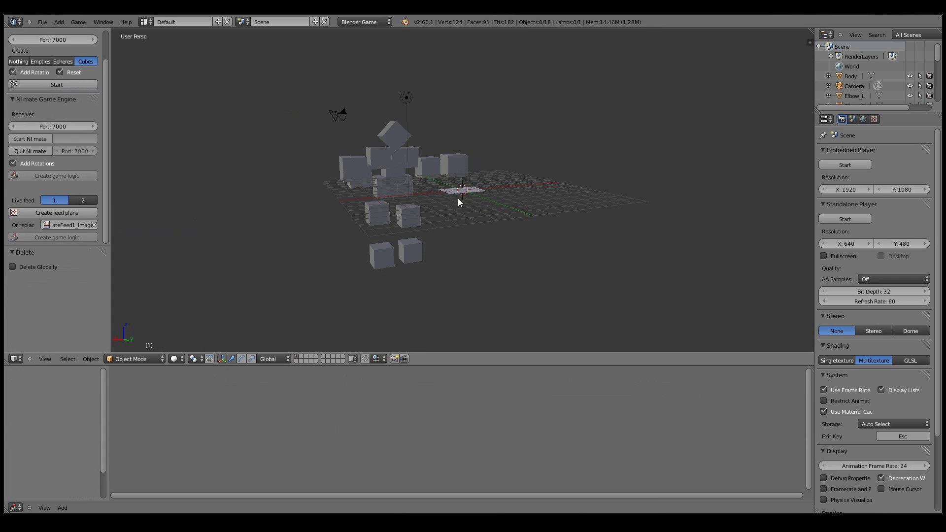
Look down on the new feed plane, then test-run the game and stop it.
middle_click_drag(457, 198, 494, 249)
scroll(493, 250, "up", 4)
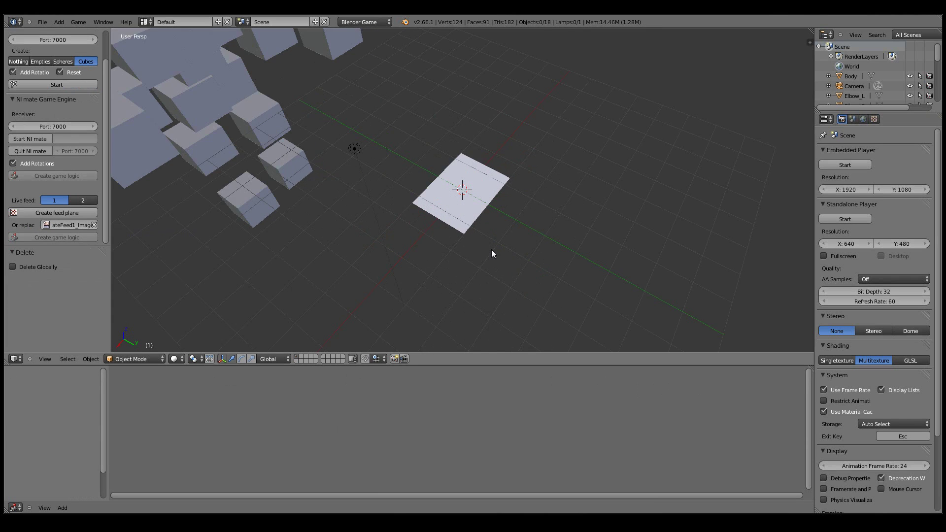
scroll(491, 249, "down", 2)
key("p")
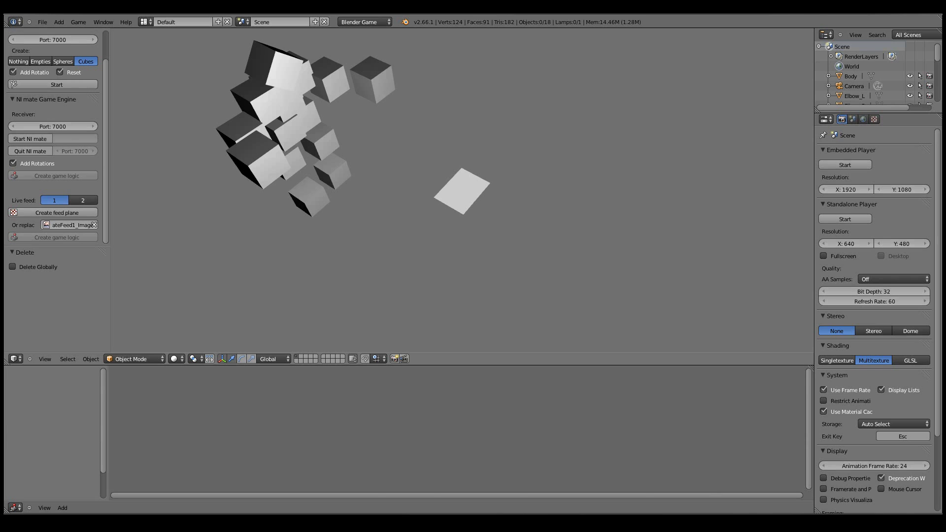
key("Escape")
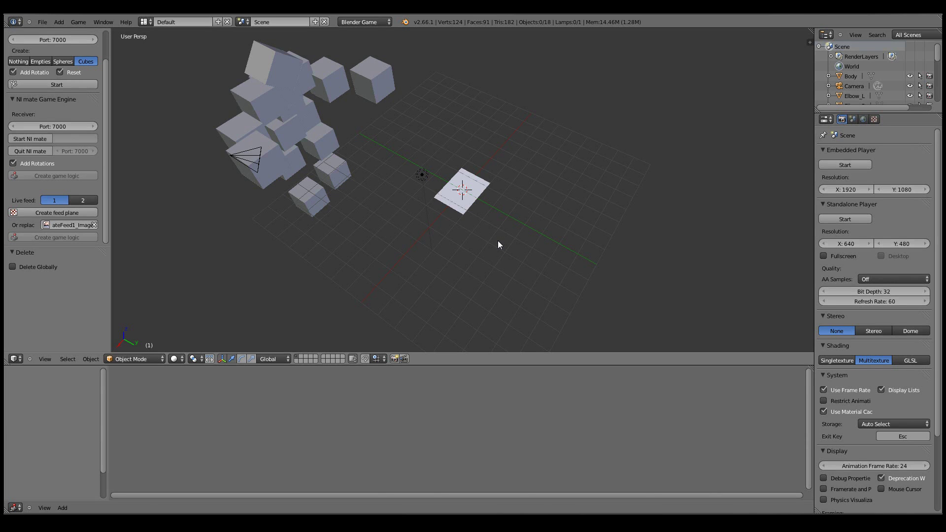
Test the game again, then select the feed plane and view through the camera.
scroll(490, 240, "up", 3)
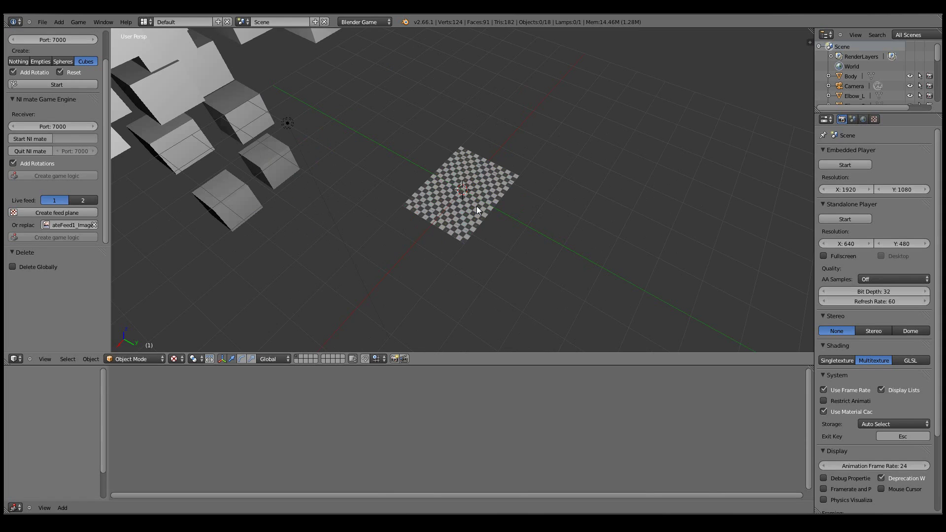
key("p")
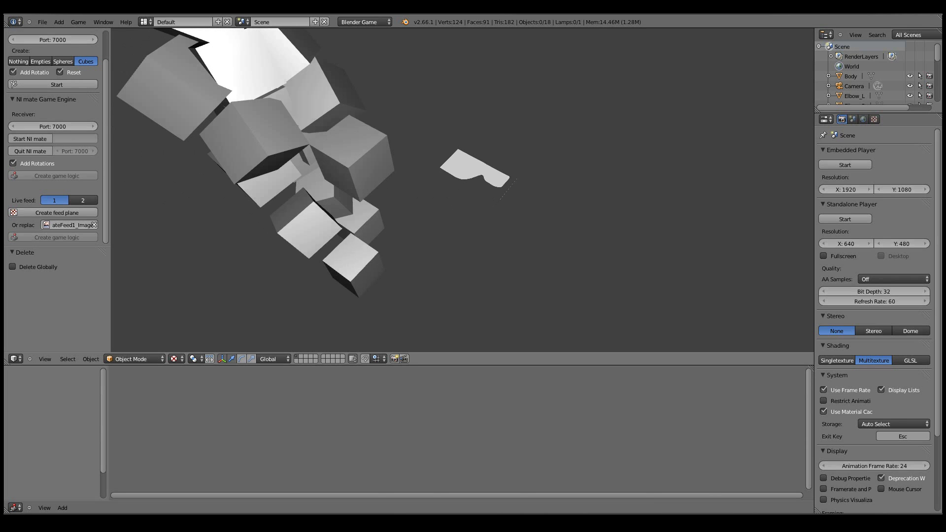
key("Escape")
right_click(472, 206)
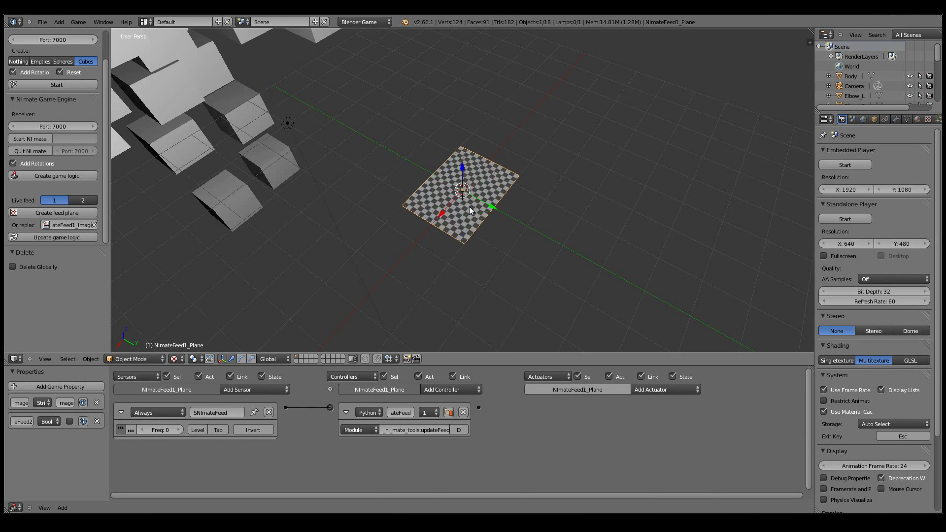
scroll(456, 207, "down", 1)
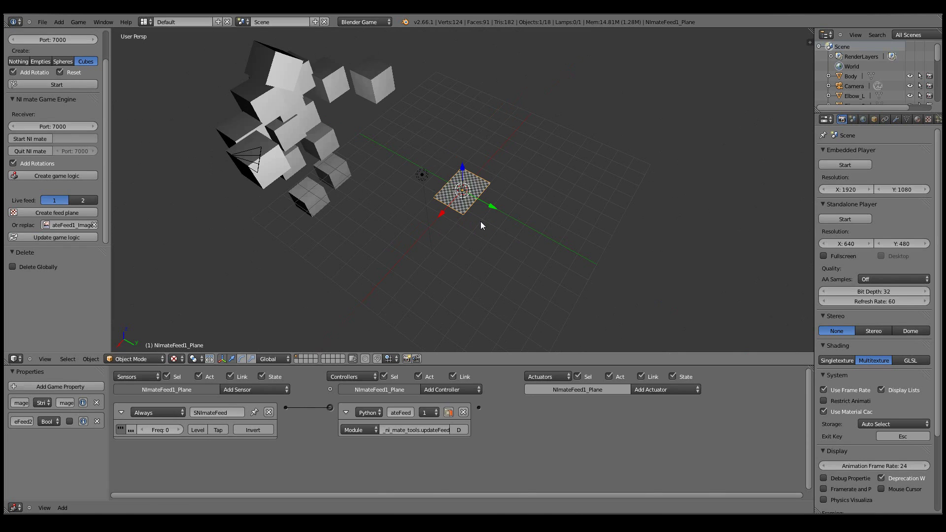
key("KP_0")
Rotate the feed plane upright with several free rotations.
key("r")
left_click(533, 271)
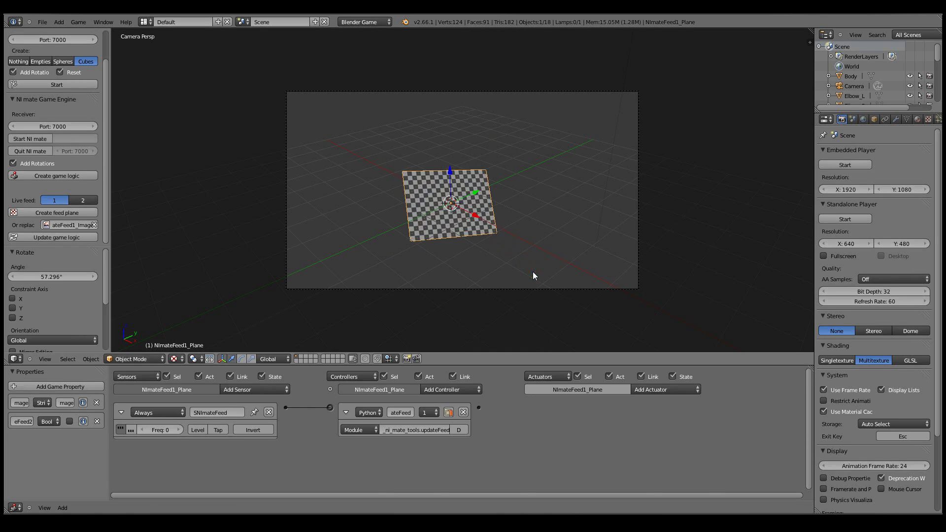
key("r")
left_click(506, 238)
key("r")
key("r")
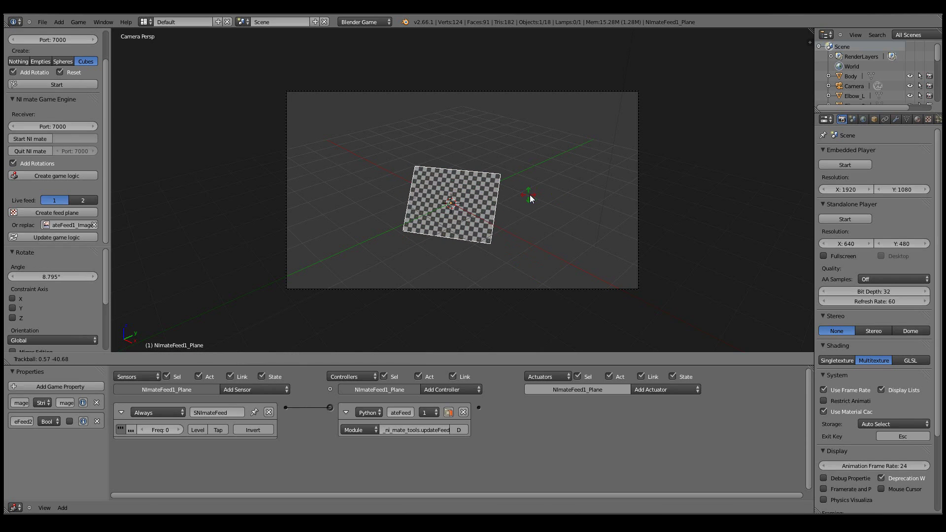
left_click(544, 195)
Move the feed plane up near the cubes and into the centre of the camera frame.
key("KP_3")
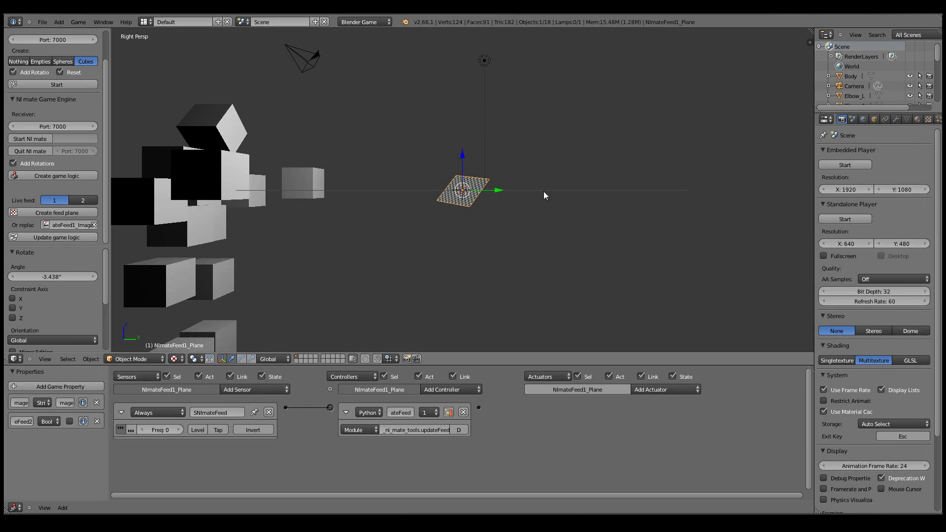
middle_click_drag(534, 191, 482, 221)
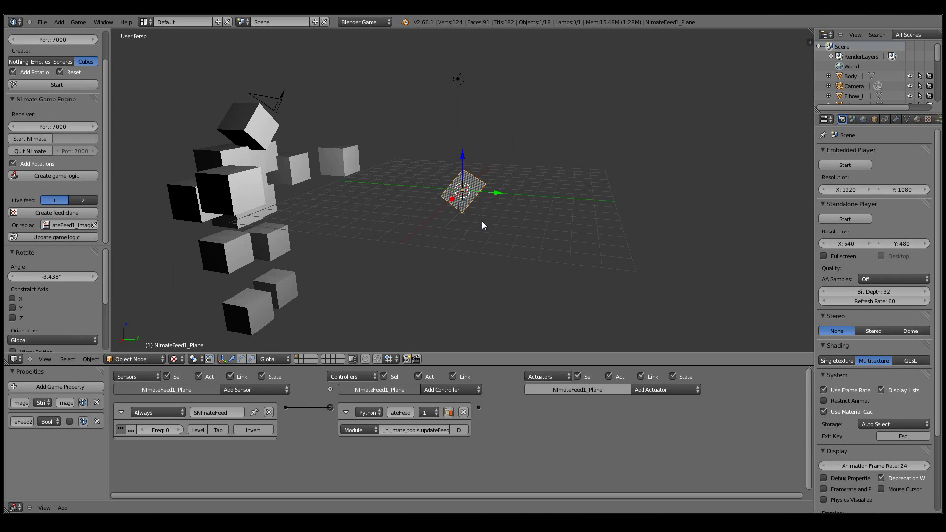
key("g")
left_click(353, 151)
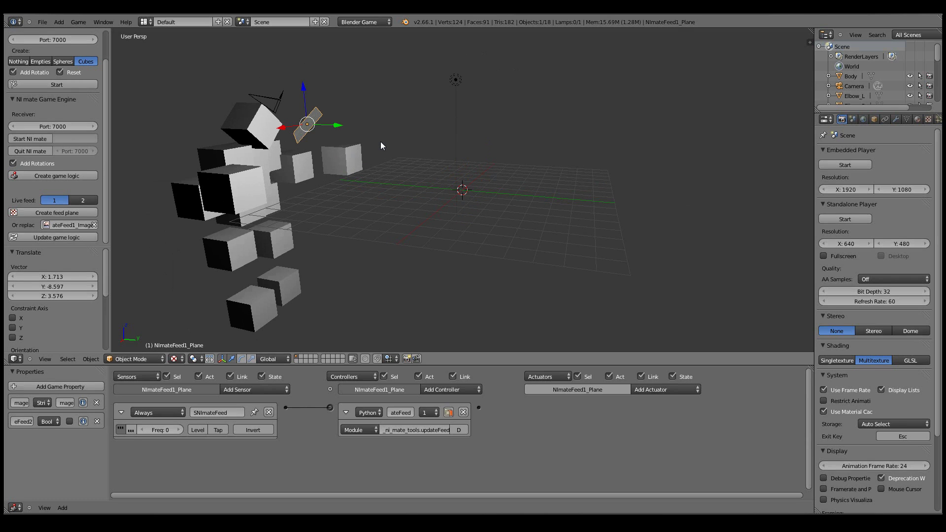
key("KP_0")
key("g")
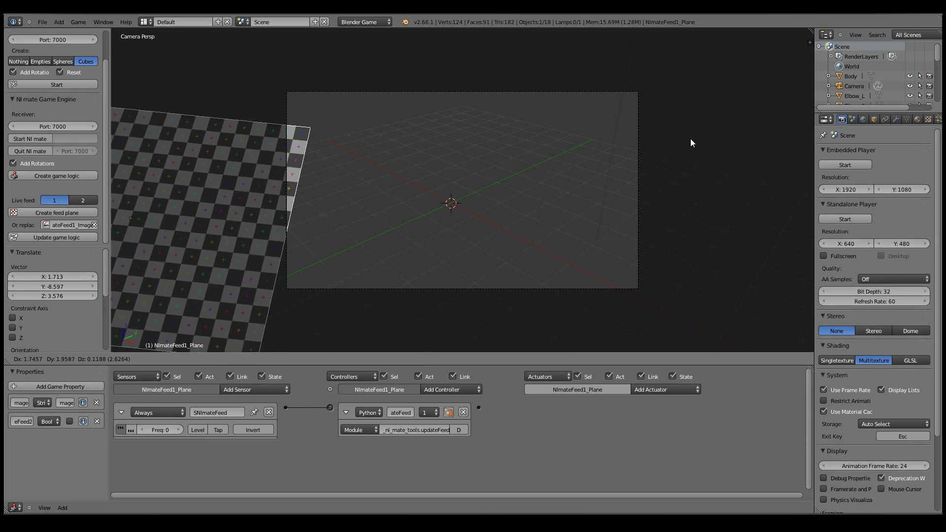
left_click(690, 138)
Shrink the feed plane and place it in the lower right of the frame.
key("g")
left_click(615, 192)
key("s")
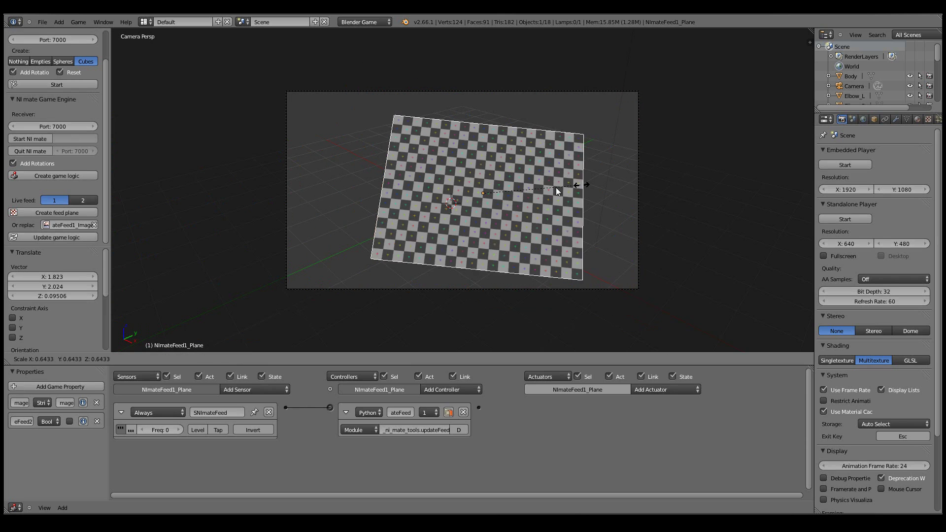
left_click(572, 188)
key("g")
left_click(574, 212)
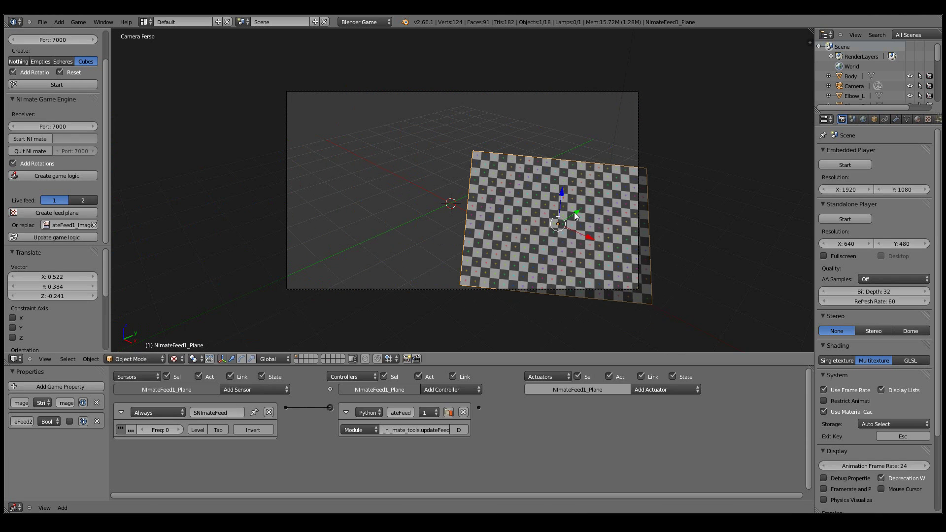
Straighten the feed plane so it squarely faces the camera.
key("r")
left_click(580, 226)
key("r")
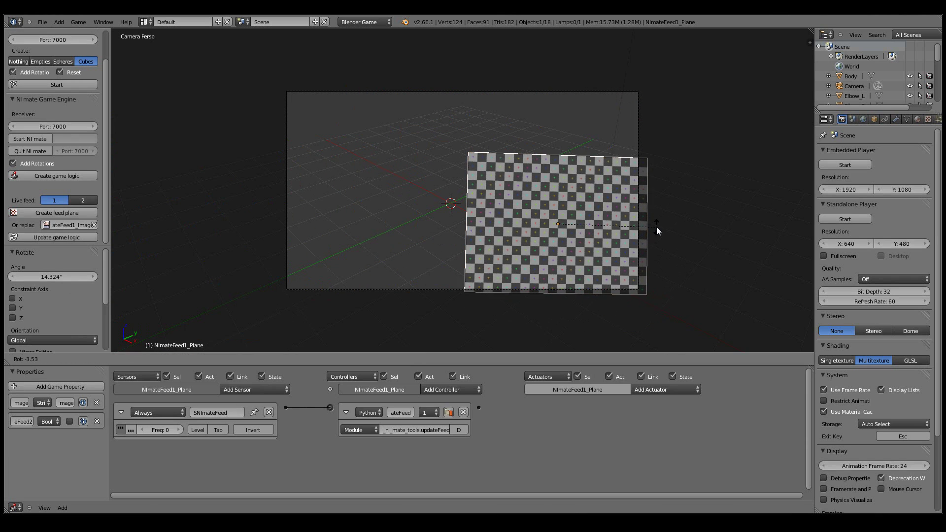
left_click(656, 224)
Parent the feed plane to the camera with Ctrl+P Object.
right_click(459, 285, "shift")
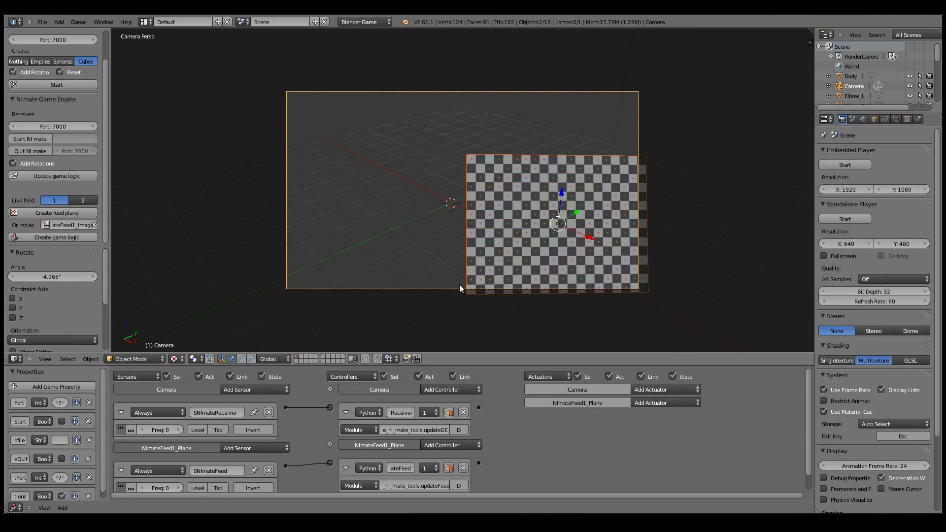
key("ctrl+p")
left_click(459, 285)
From a top view, rotate the camera and feed plane around the 3D cursor.
key("KP_0")
key("KP_7")
scroll(510, 244, "down", 2)
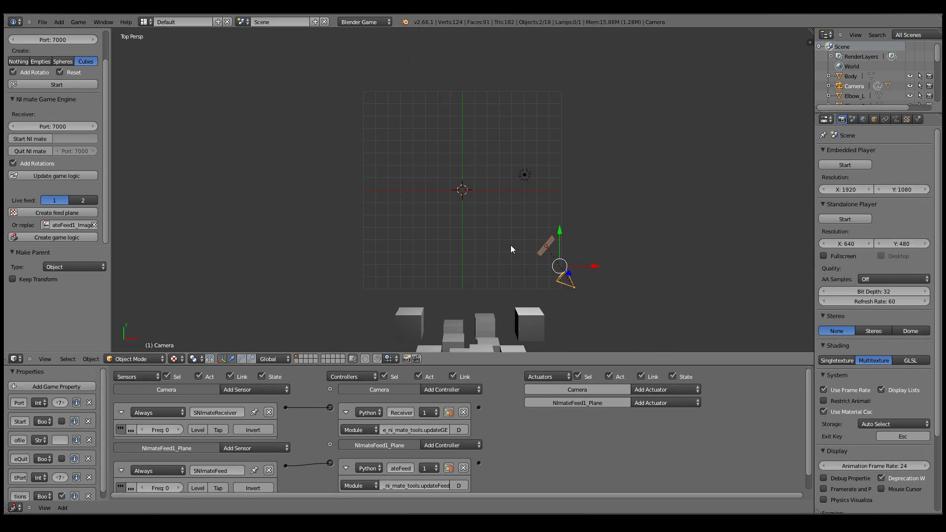
key("period")
key("r")
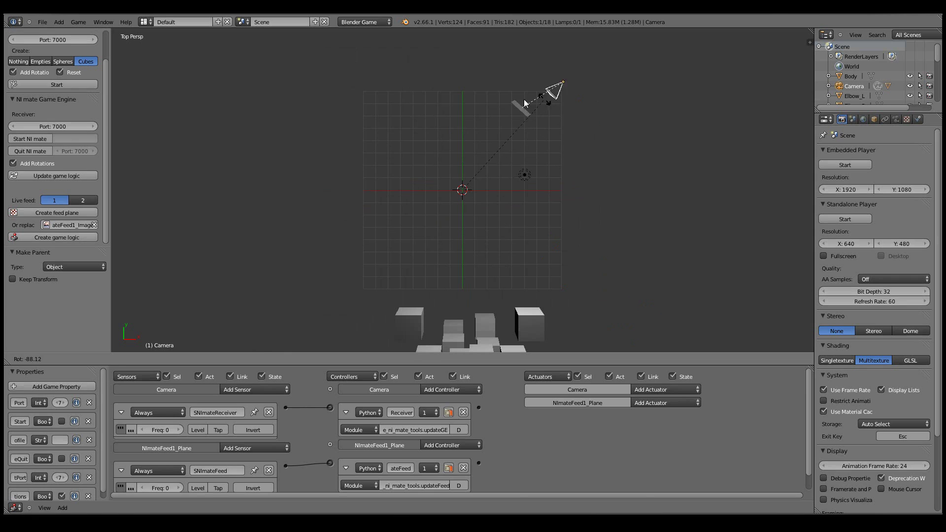
left_click(475, 88)
Reposition the camera, including along Z, to frame the cubes, and fill the view with the camera frame.
key("KP_0")
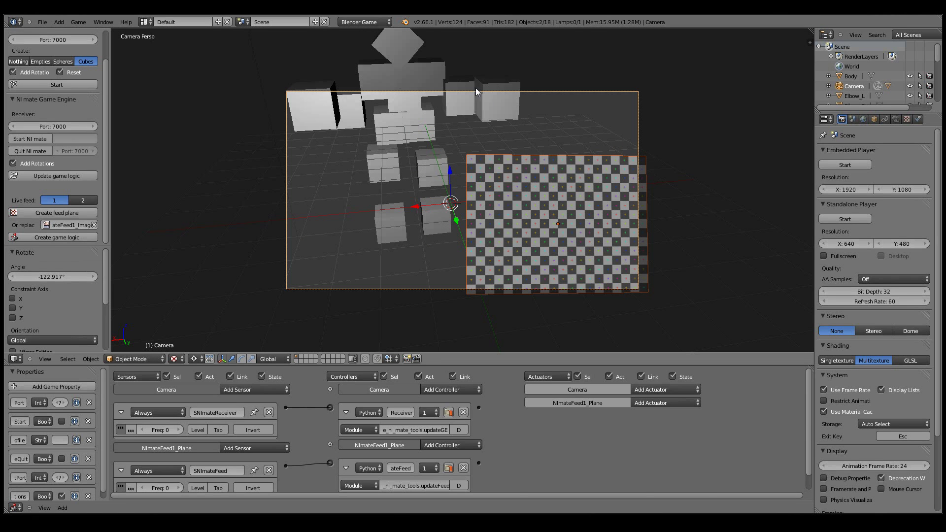
key("g")
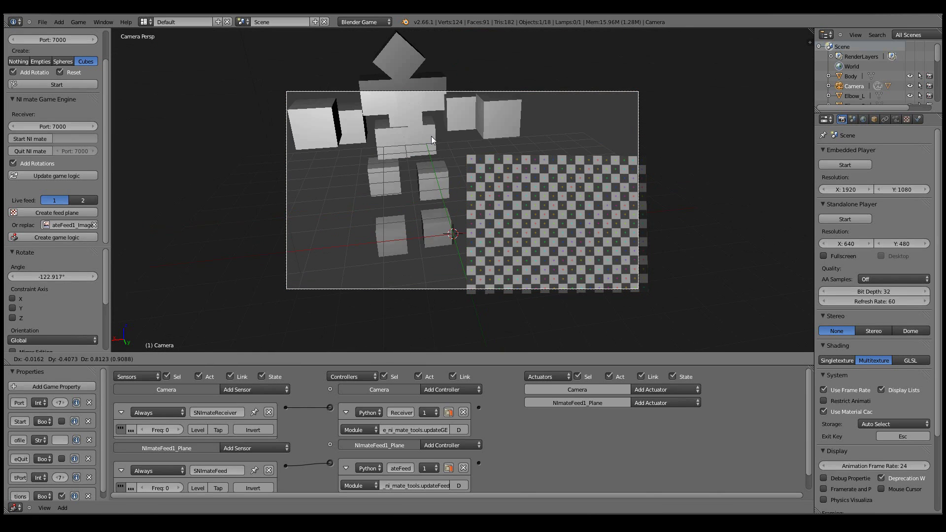
left_click(430, 136)
key("g")
key("z")
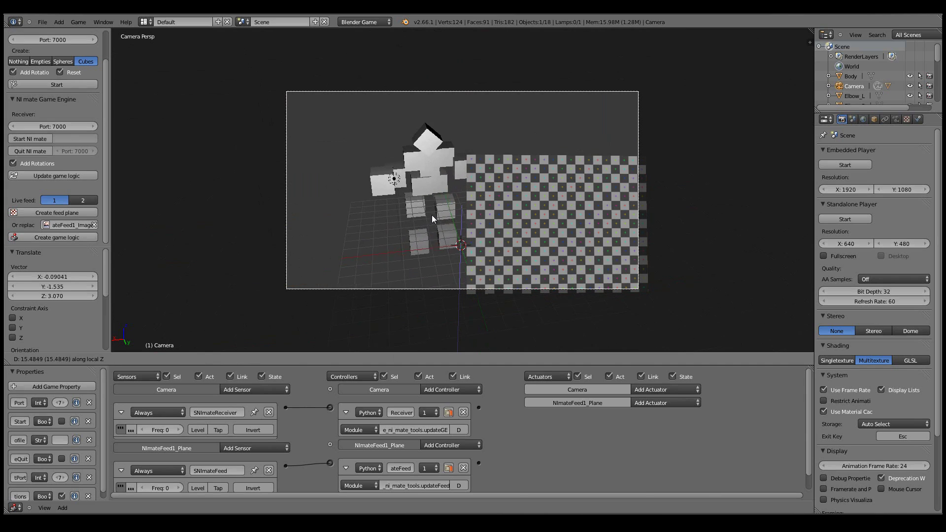
left_click(433, 211)
right_click(493, 206, "shift")
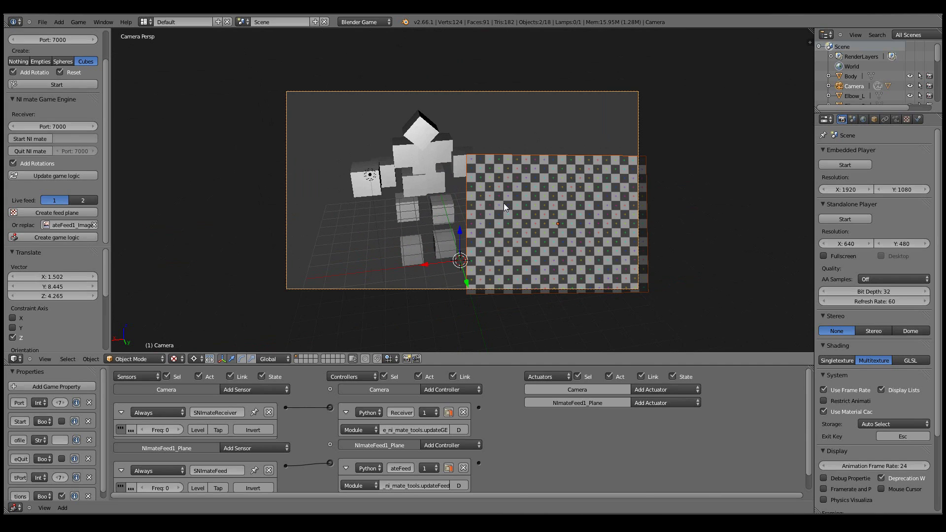
key("Home")
Run the game for about 20 seconds as the cubes track the performer, then stop it.
key("p")
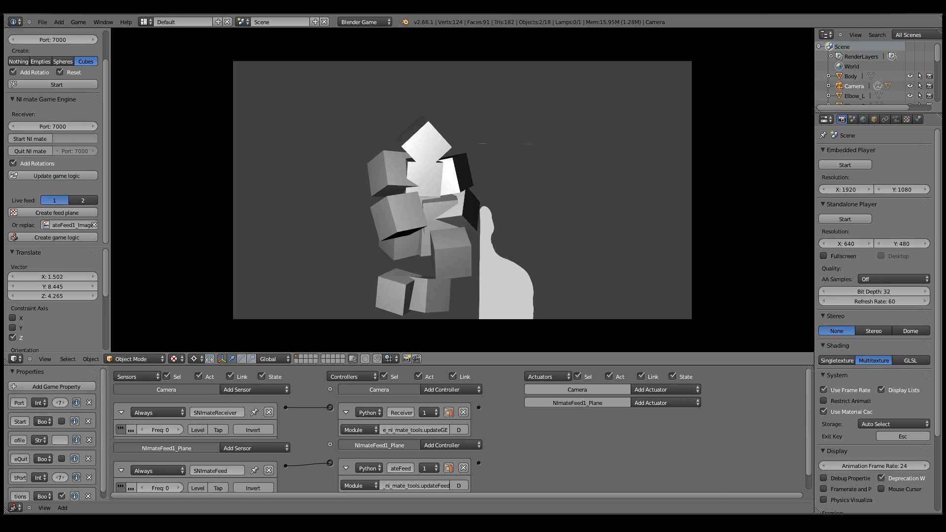
key("Escape")
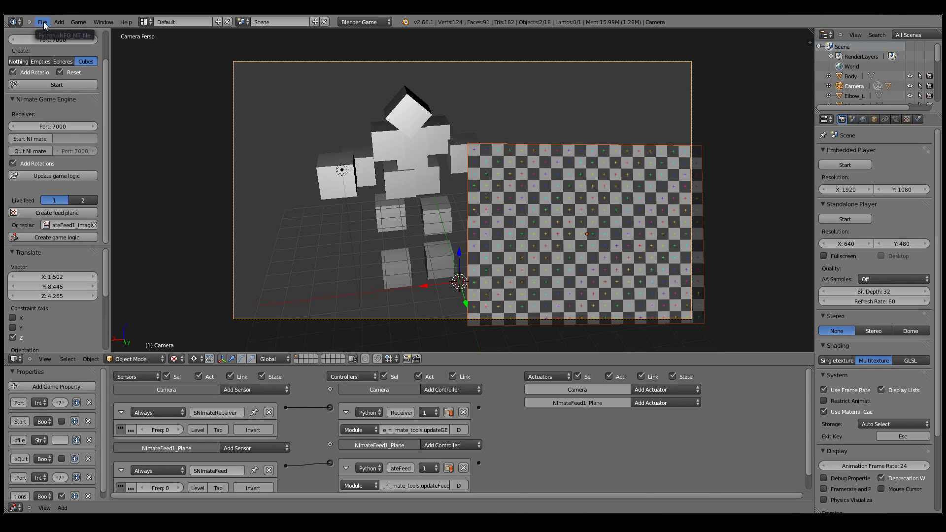
Search 'spla' for the Splash Screen and load the recent Delicode_NI_mate_Simple_Bunny.blend.
key("space")
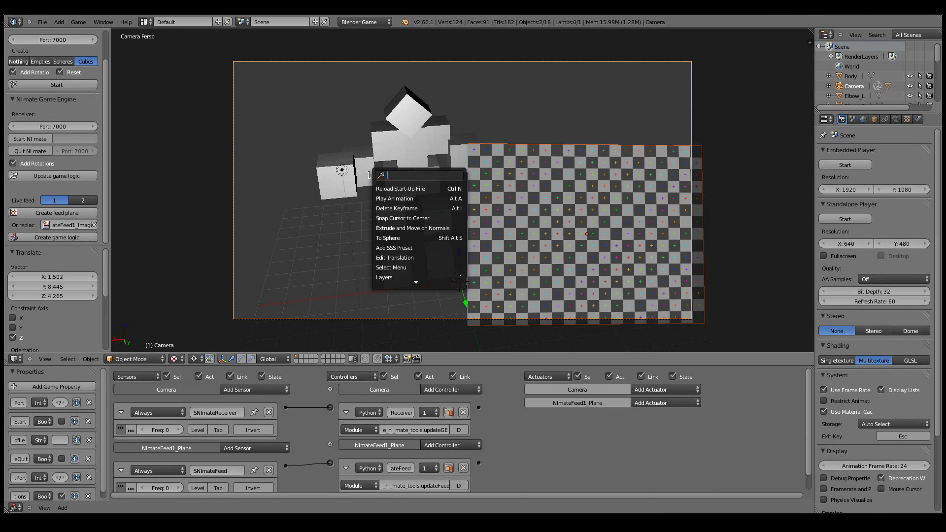
type("spla")
key("Return")
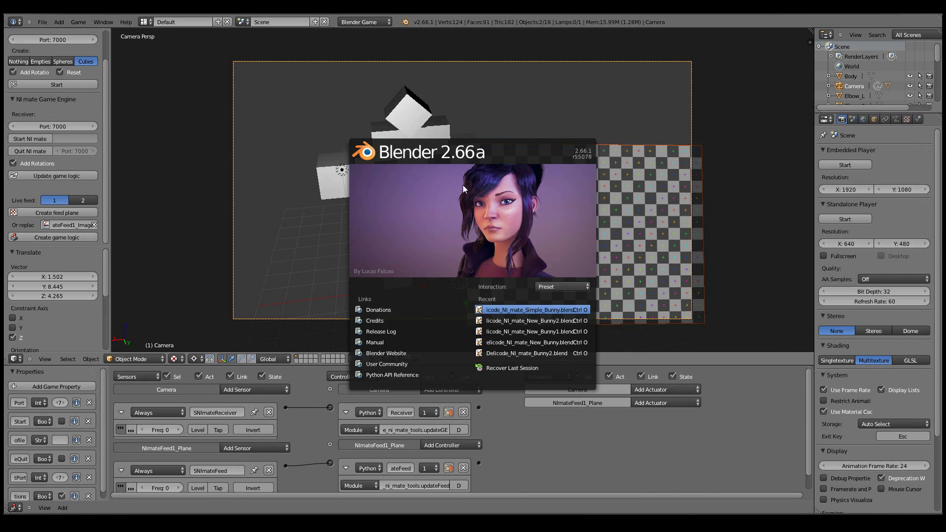
key("Return")
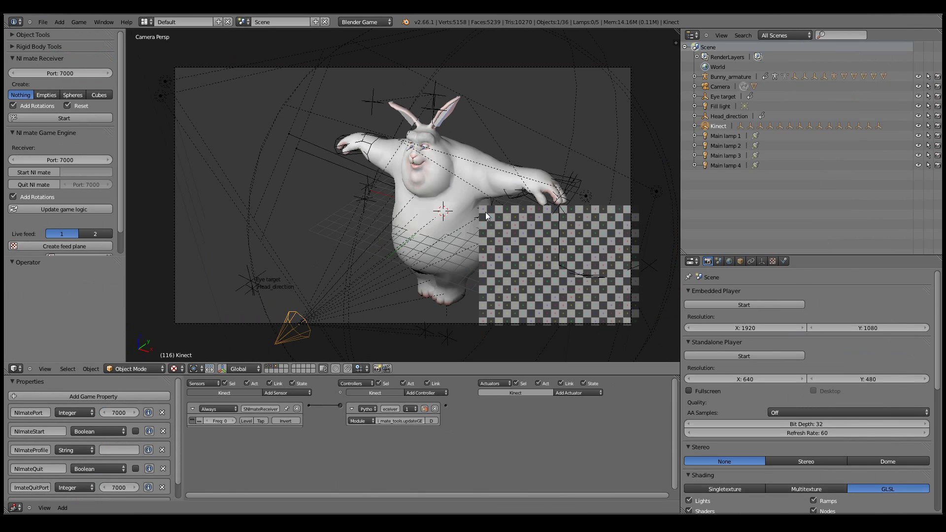
key("p")
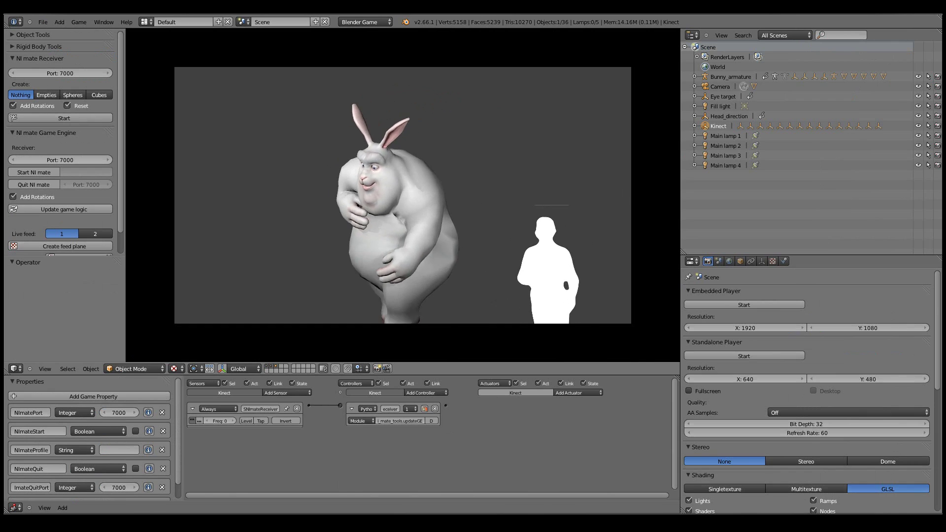
Stop the game, switch to wireframe, and inspect the Neck, Bunny_armature, Hand_R and Right_ear objects.
key("Escape")
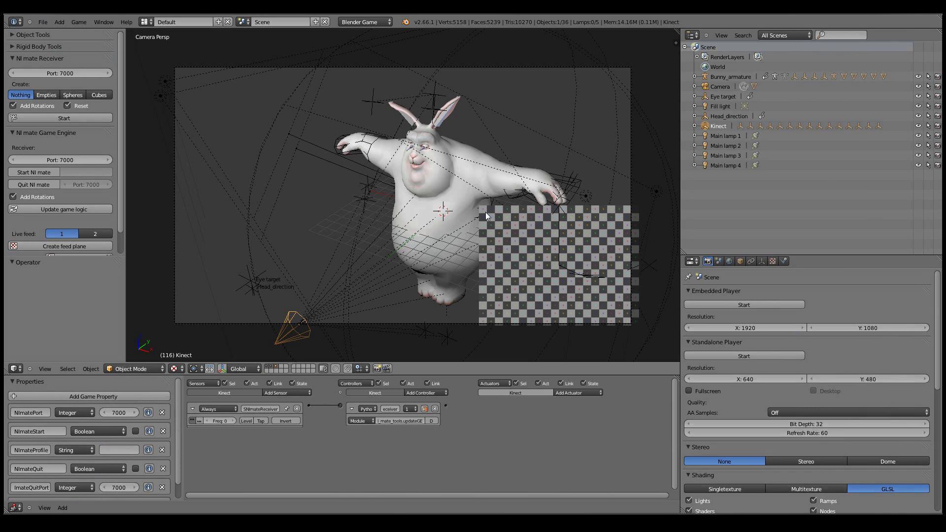
key("z")
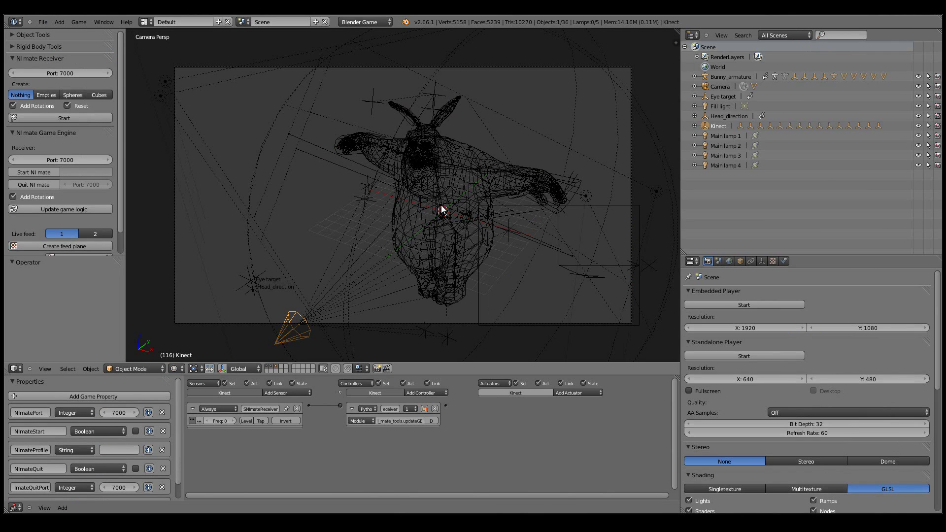
right_click(442, 206)
right_click(434, 228)
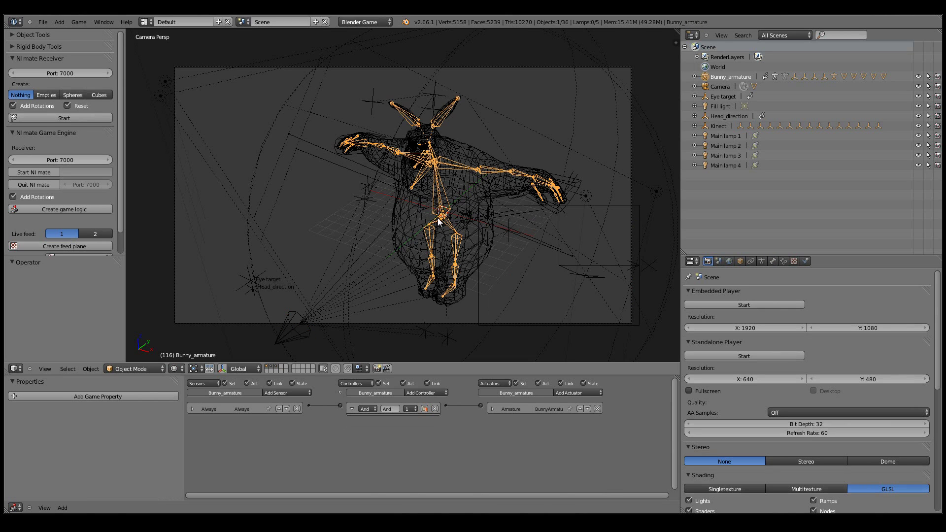
middle_click_drag(434, 229, 444, 203)
scroll(444, 203, "up", 2)
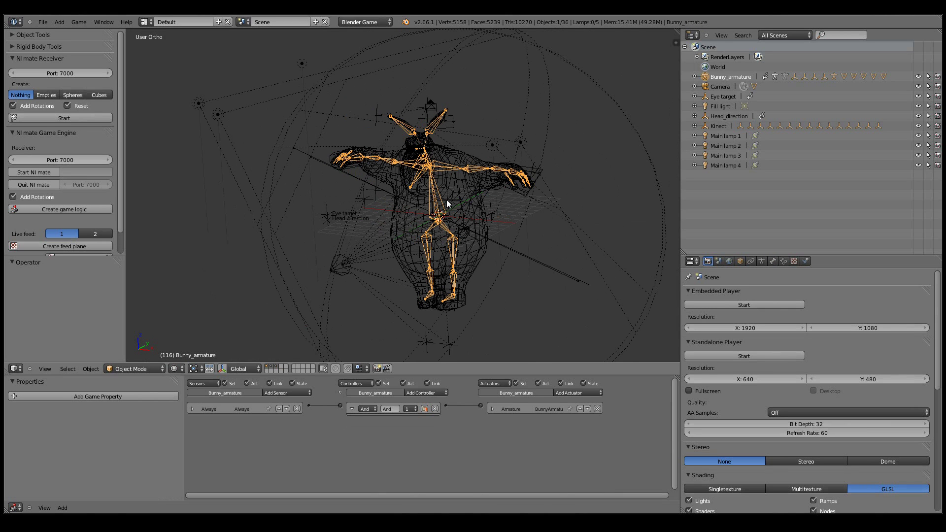
right_click(362, 199)
right_click(375, 112)
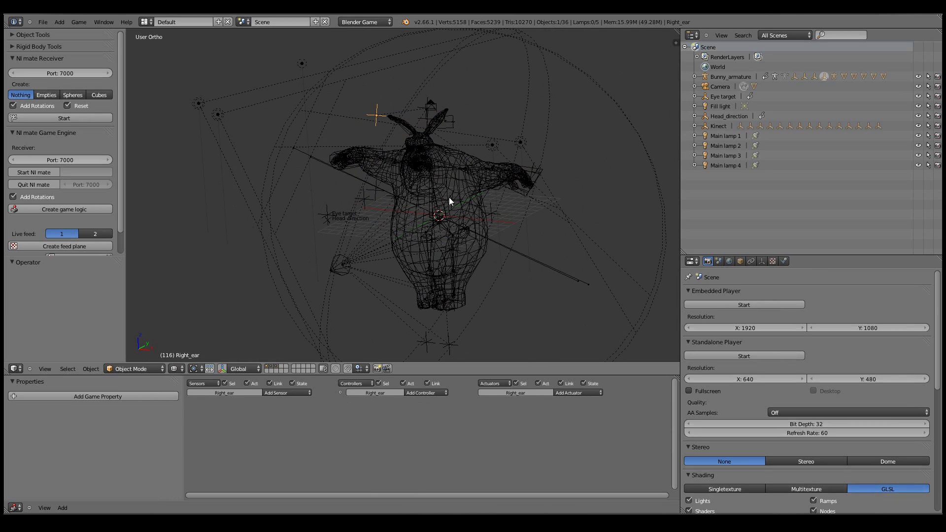
right_click(434, 195)
right_click(440, 199)
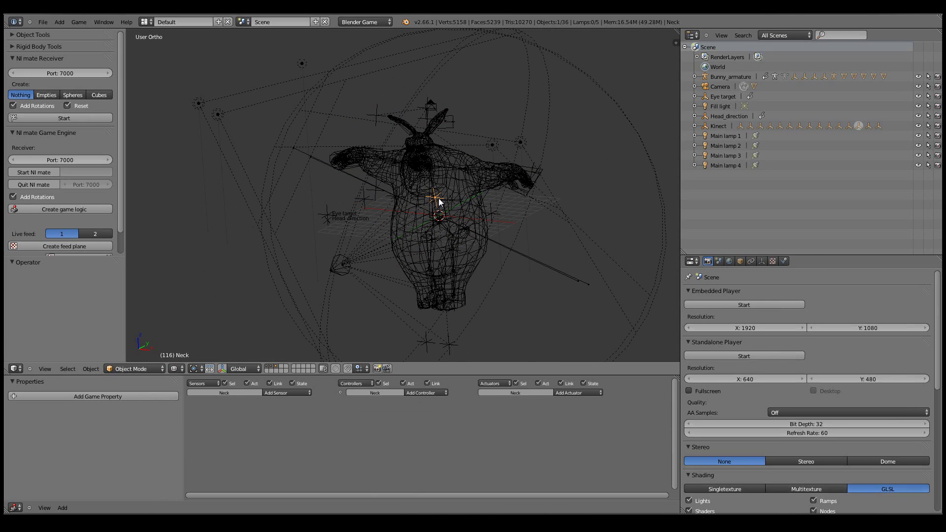
right_click(441, 203)
Orbit around the bunny and check the Right_ear, rabbit mesh, Neck and Bunny_armature.
middle_click_drag(442, 213, 409, 227)
middle_click_drag(270, 162, 275, 147)
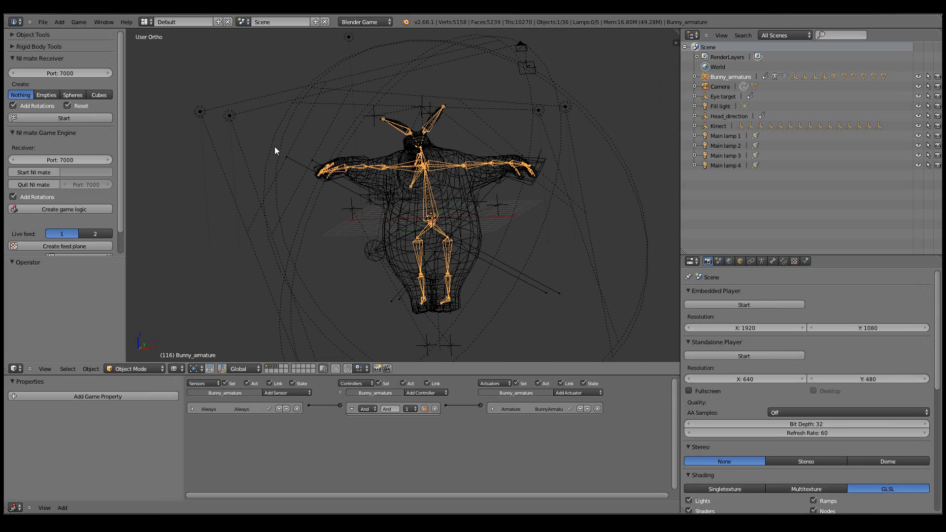
middle_click_drag(581, 221, 449, 211)
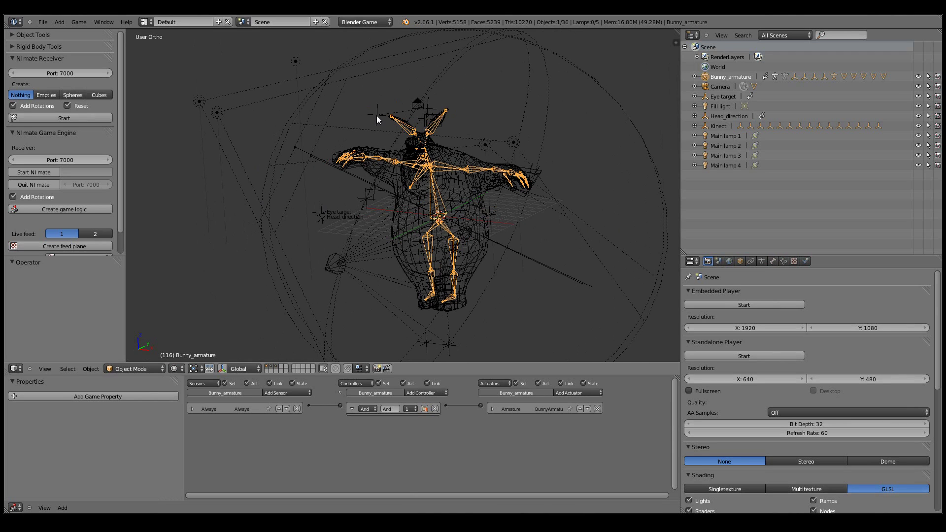
right_click(377, 115)
right_click(436, 195)
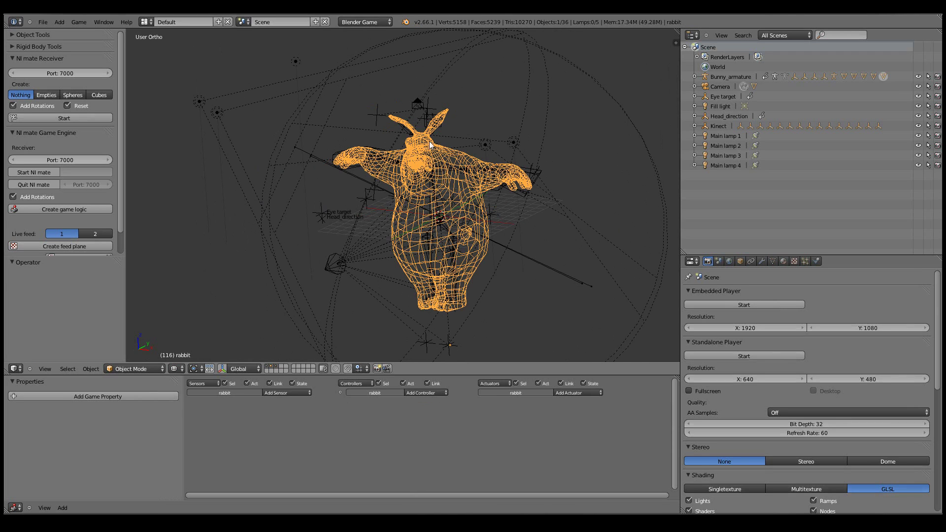
right_click(442, 202)
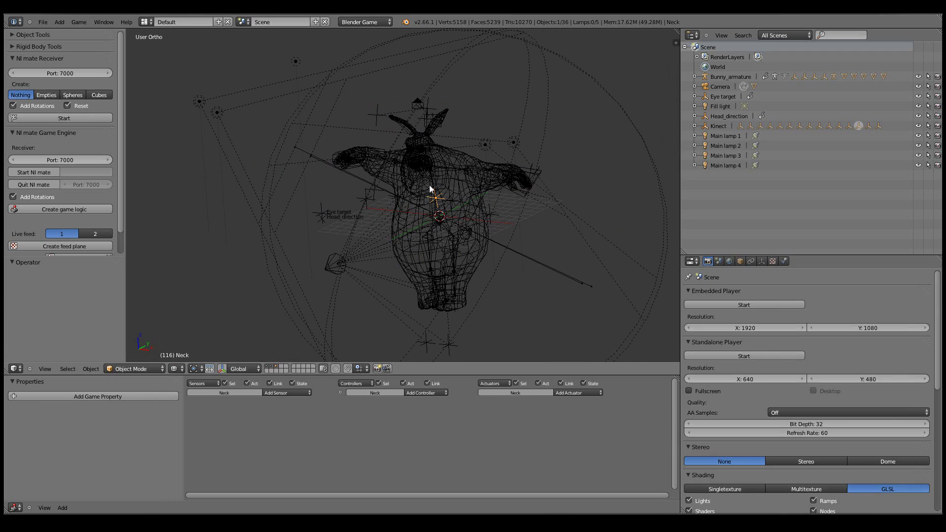
right_click(435, 188)
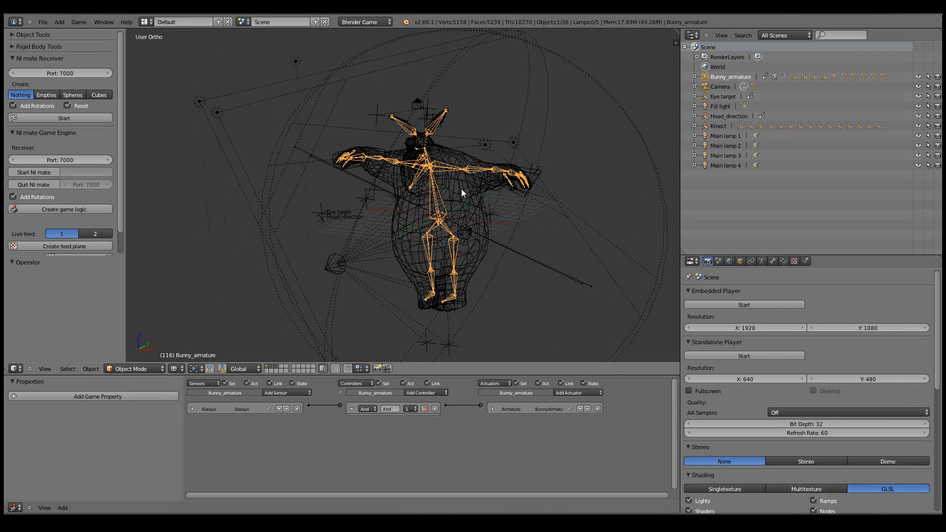
Return to textured shading and start the game from the camera view.
key("alt+z")
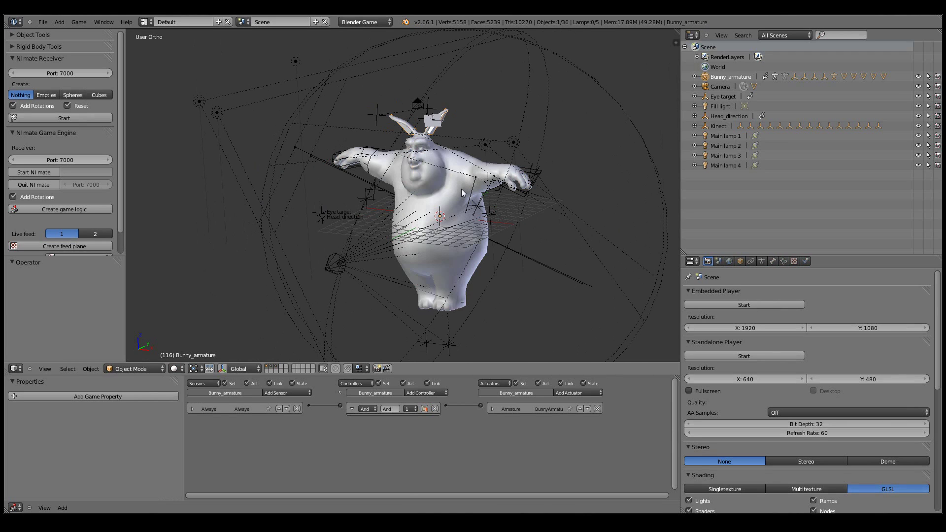
key("KP_0")
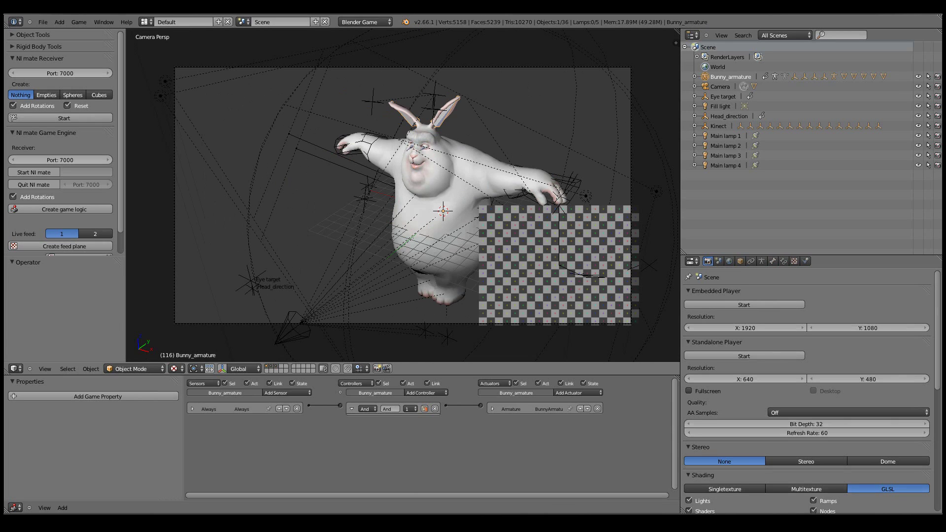
key("p")
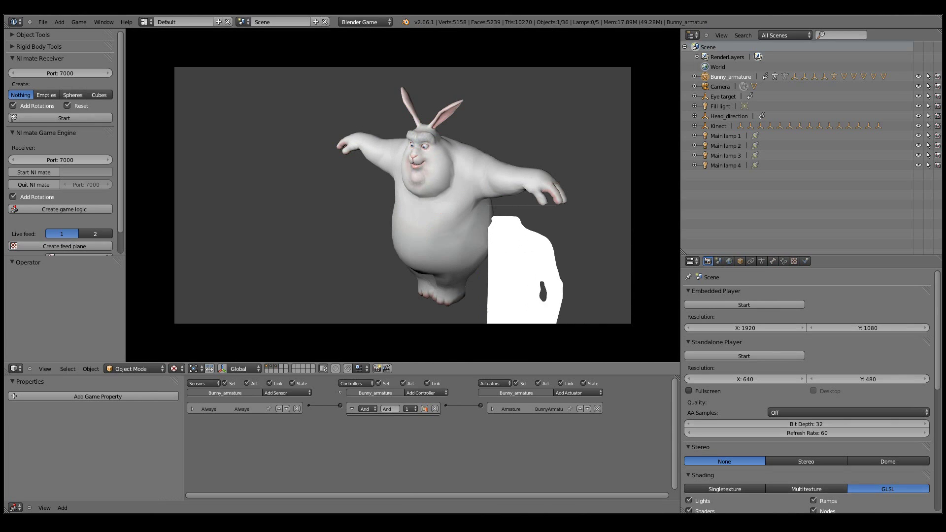